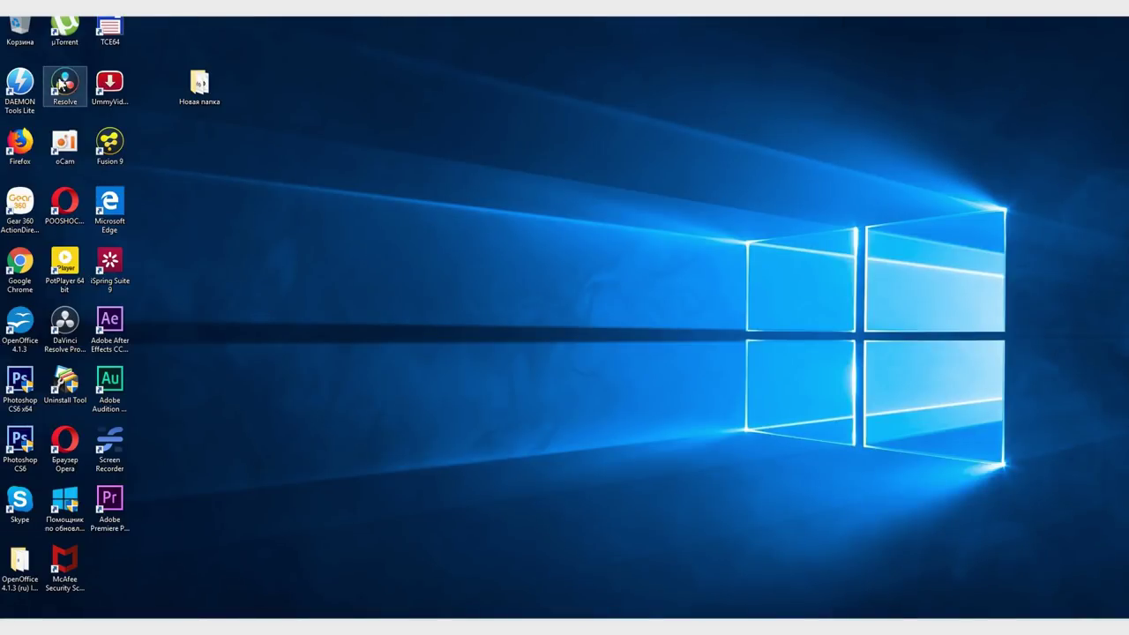
# Launch DaVinci Resolve 15 from the desktop shortcut to reach the ten-project library.
pyautogui.doubleClick(65, 84)
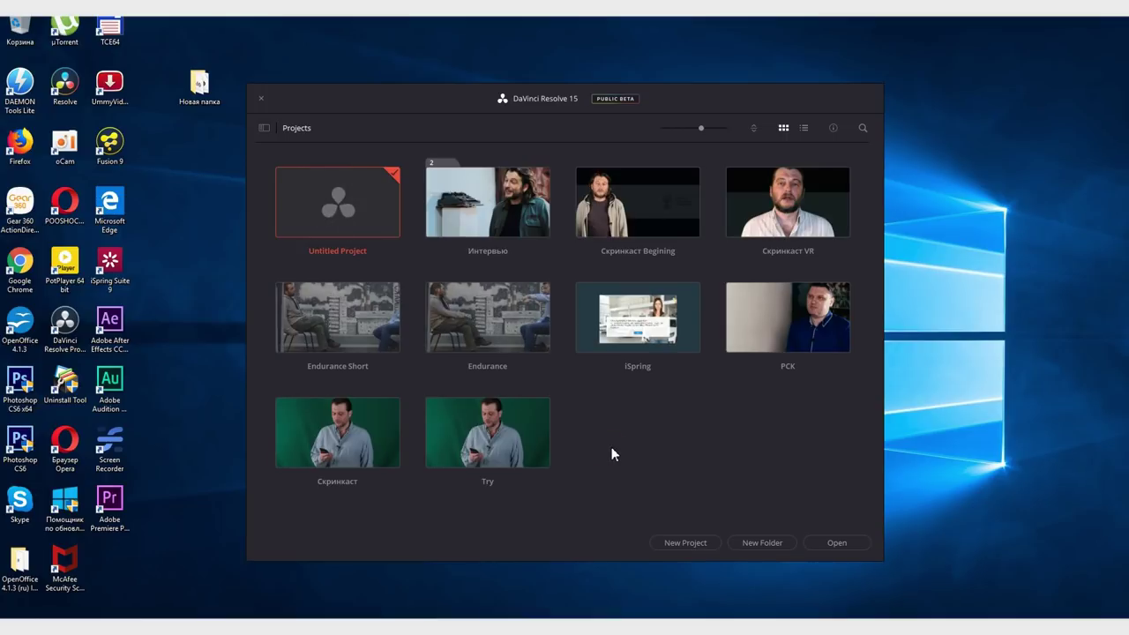
# Create a new project folder named 'Скринкасты'.
pyautogui.click(763, 542)
pyautogui.write('Скринкасты')
pyautogui.press('Return')
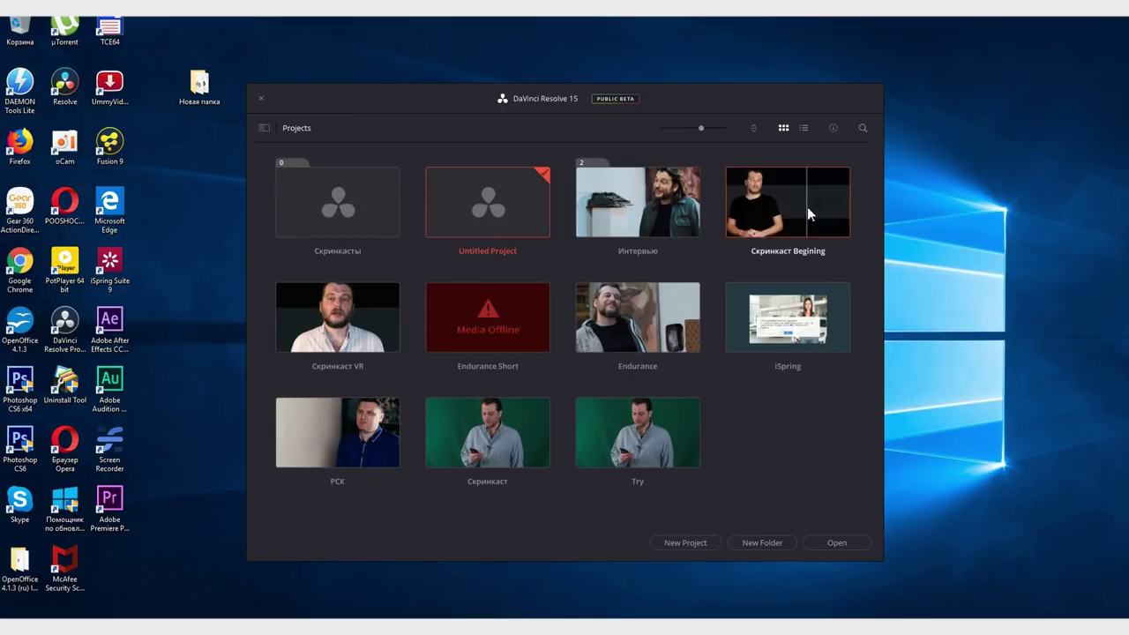
# Move the screencast projects into Скринкасты, and Endurance Short, РСК and Endurance into Интервью.
pyautogui.moveTo(778, 297)
pyautogui.mouseDown()
pyautogui.moveTo(420, 270)
pyautogui.moveTo(354, 196)
pyautogui.mouseUp()
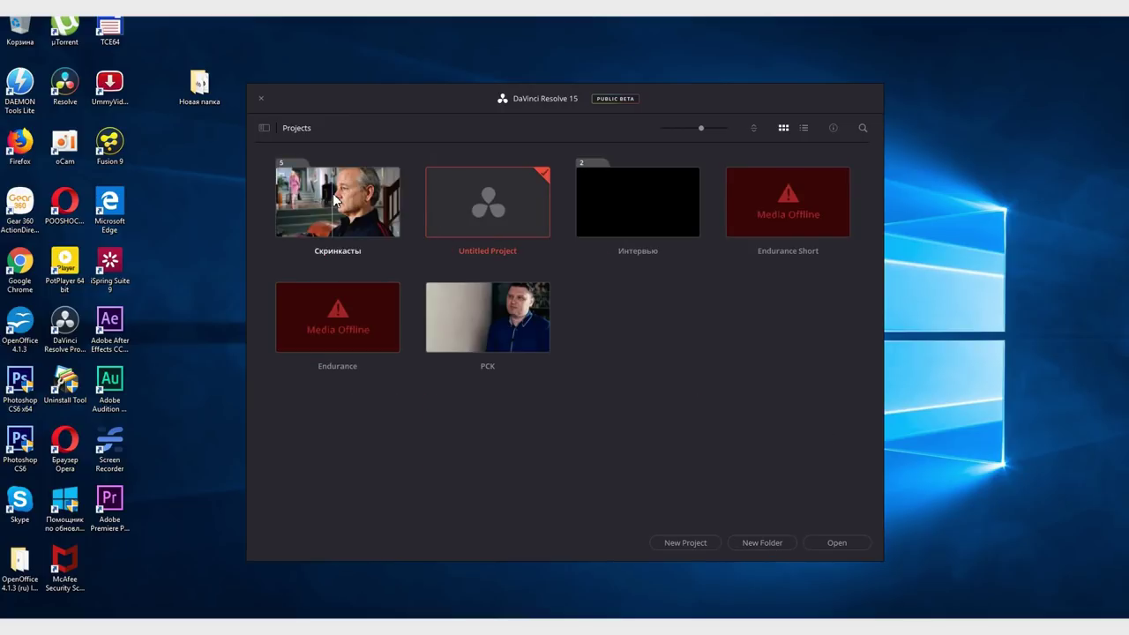
pyautogui.moveTo(788, 203); pyautogui.dragTo(656, 207)
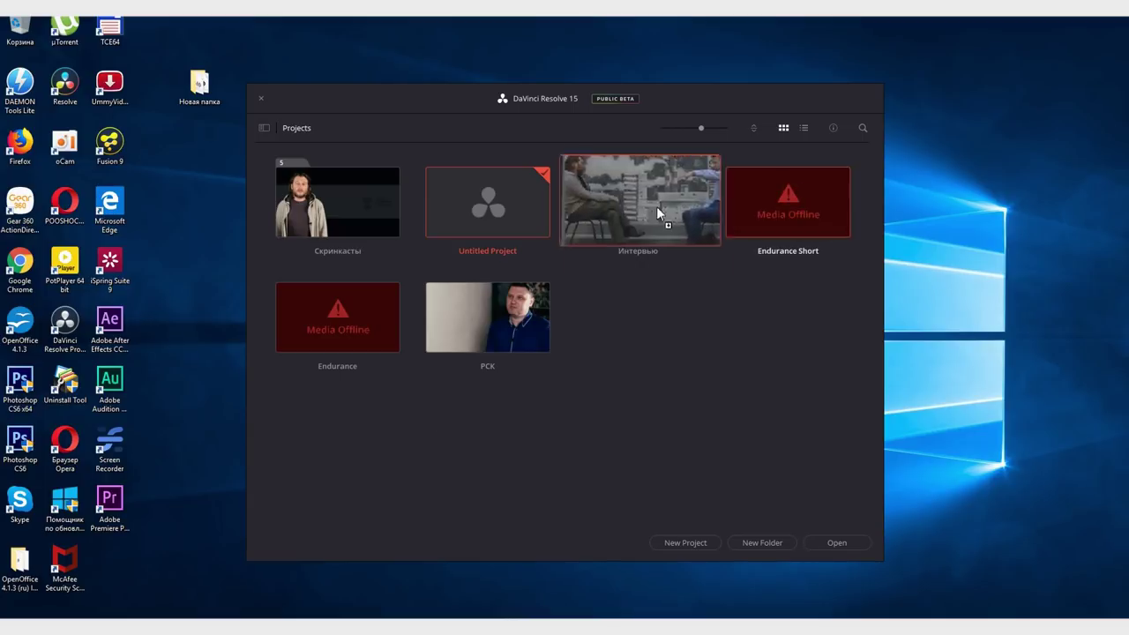
pyautogui.moveTo(332, 325); pyautogui.dragTo(342, 212)
pyautogui.moveTo(786, 233); pyautogui.dragTo(327, 233)
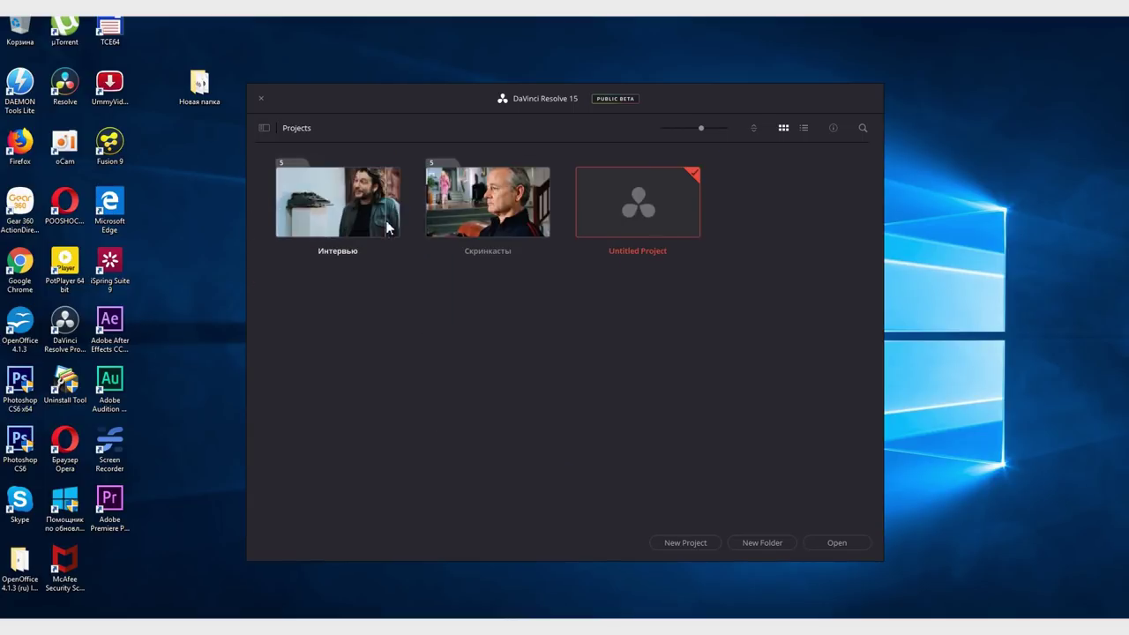
pyautogui.doubleClick(497, 212)
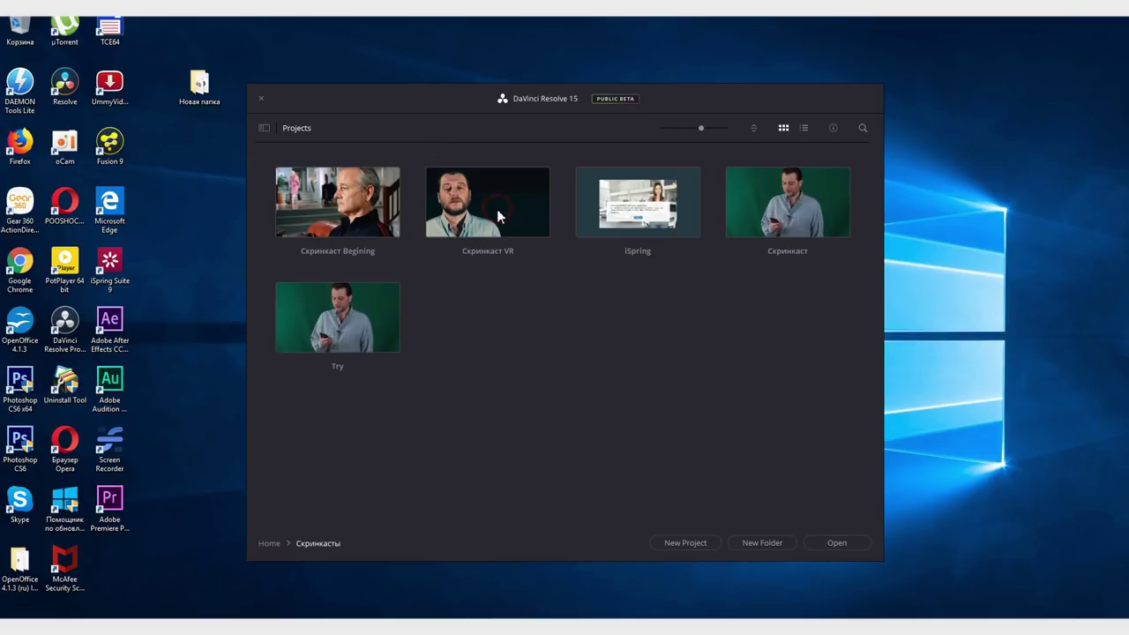
pyautogui.click(267, 544)
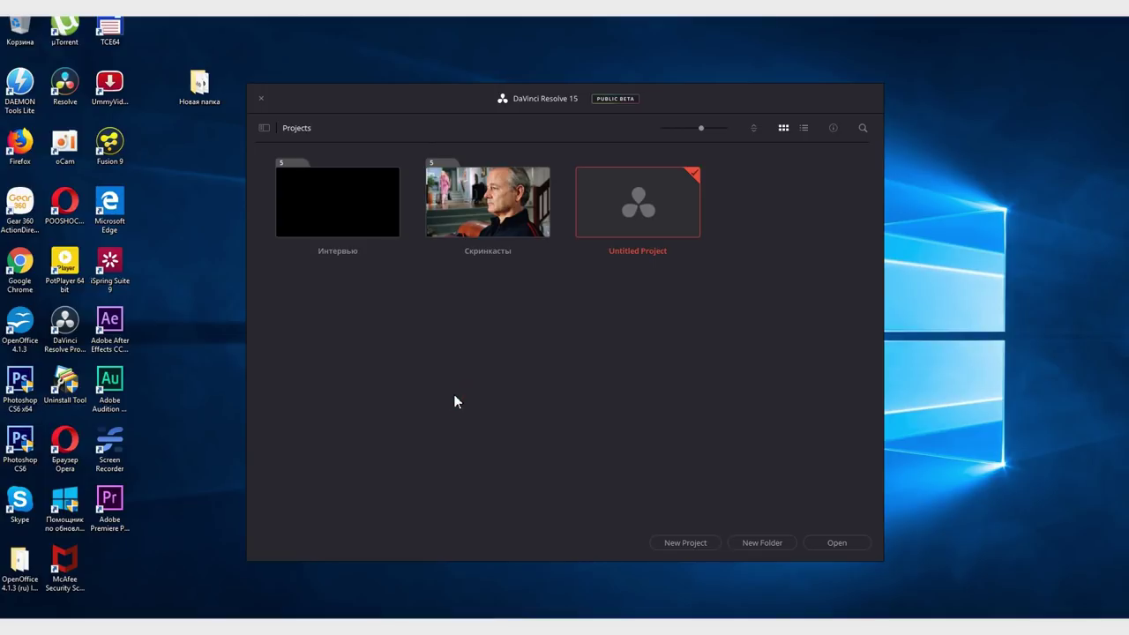
pyautogui.doubleClick(517, 217)
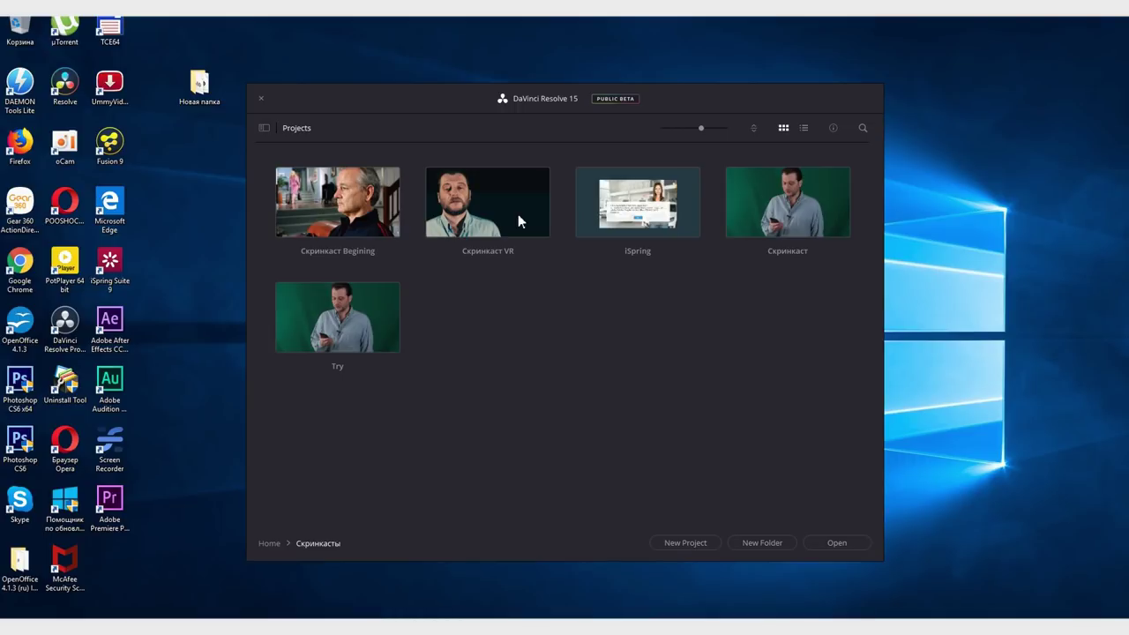
pyautogui.click(518, 214)
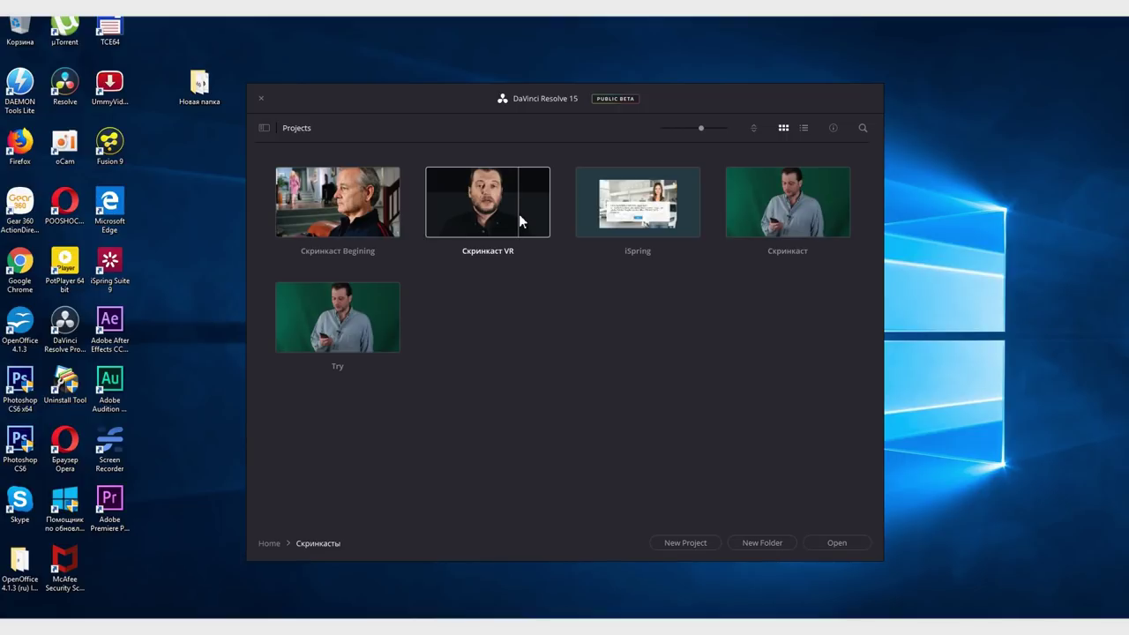
# Export Скринкаст VR as a .drp file into the 2018_10_02_Яндекс Дзен folder.
pyautogui.rightClick(519, 215)
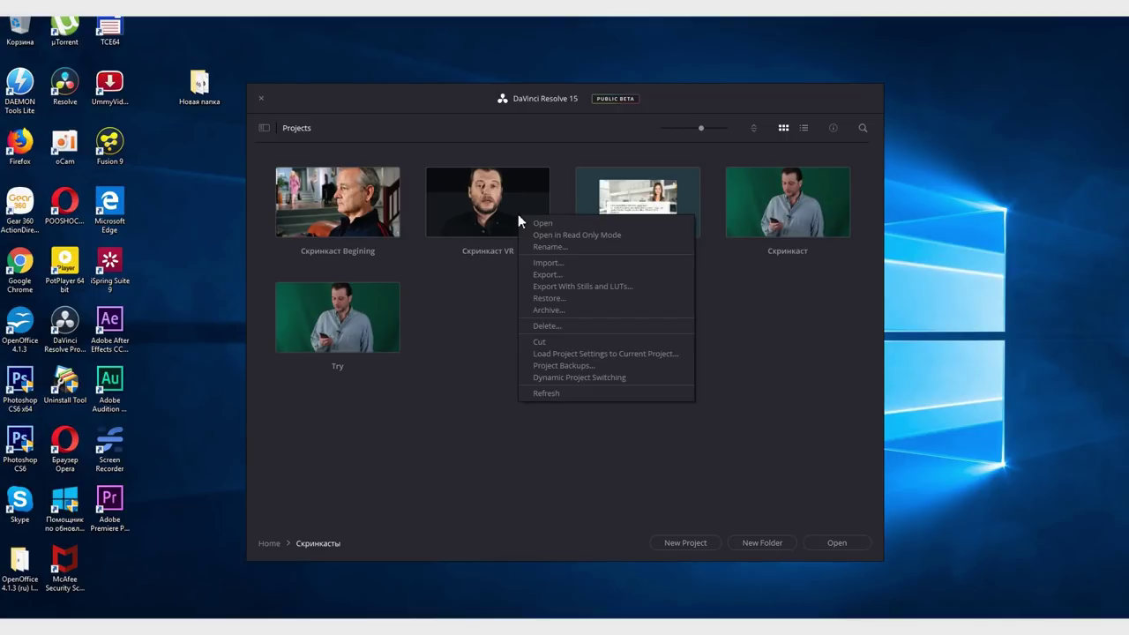
pyautogui.click(568, 273)
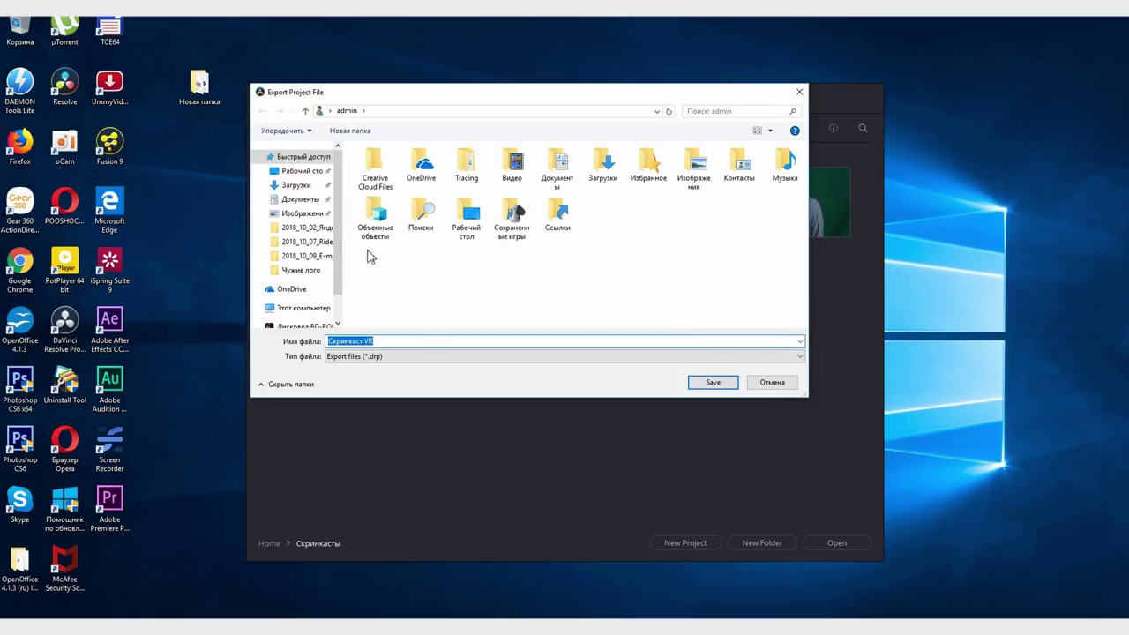
pyautogui.click(304, 229)
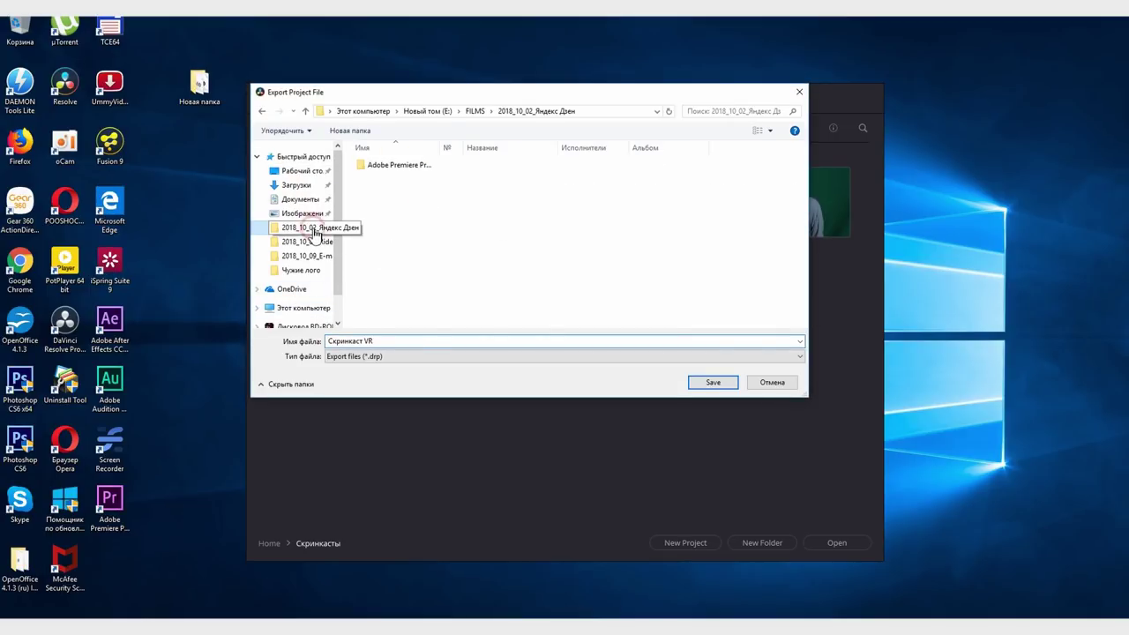
pyautogui.click(387, 335)
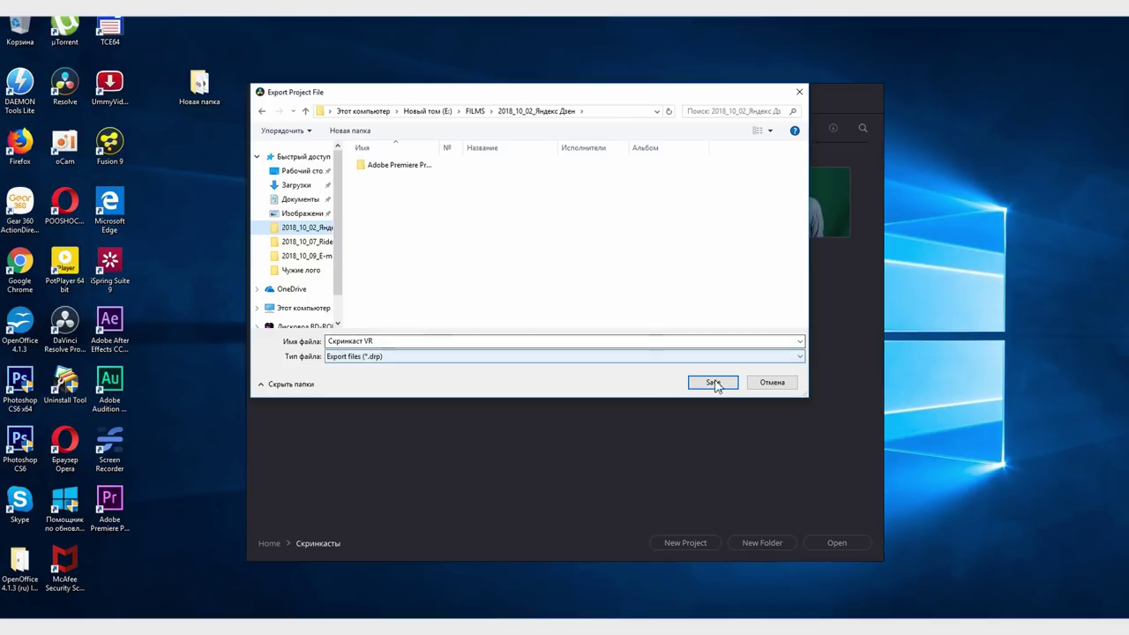
pyautogui.click(712, 382)
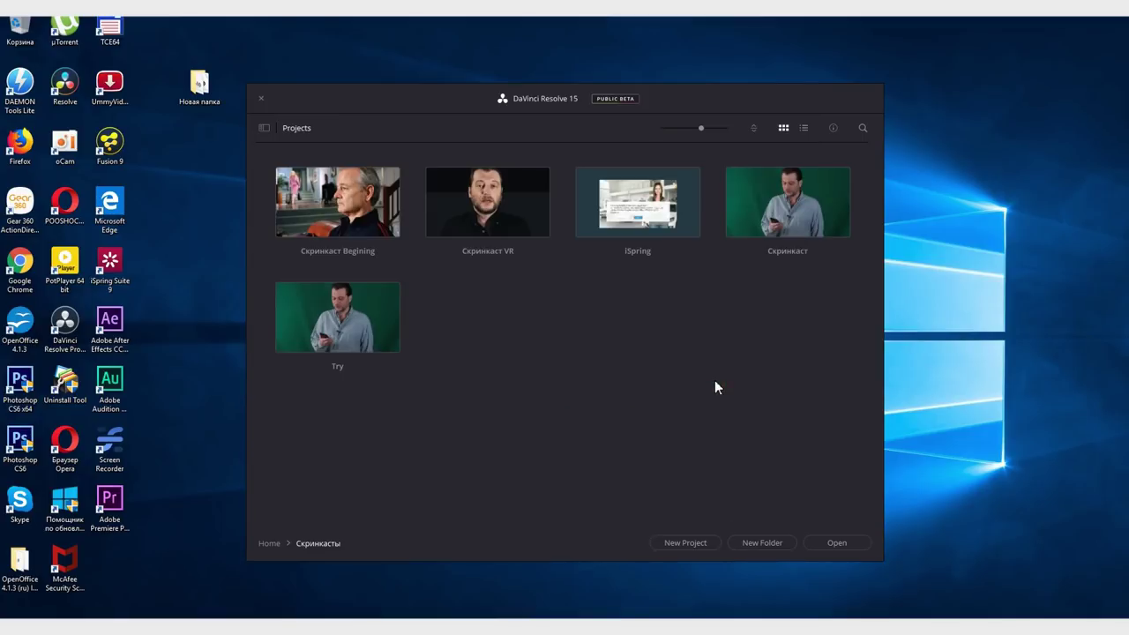
# Permanently delete the Скринкаст VR project from the project manager.
pyautogui.rightClick(479, 200)
pyautogui.click(526, 312)
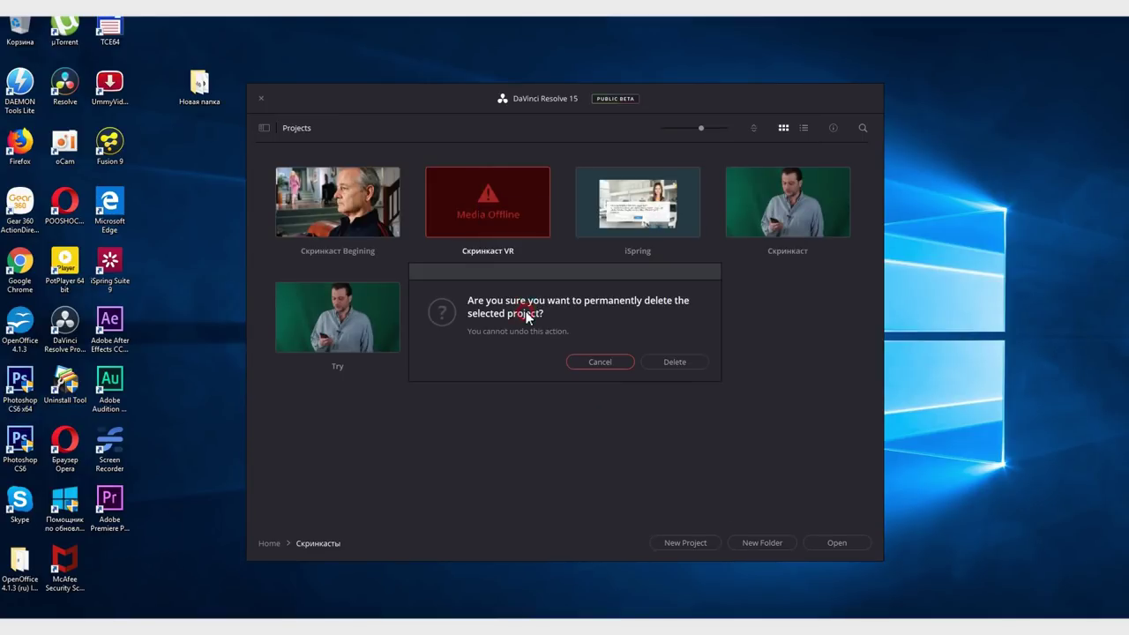
pyautogui.click(669, 362)
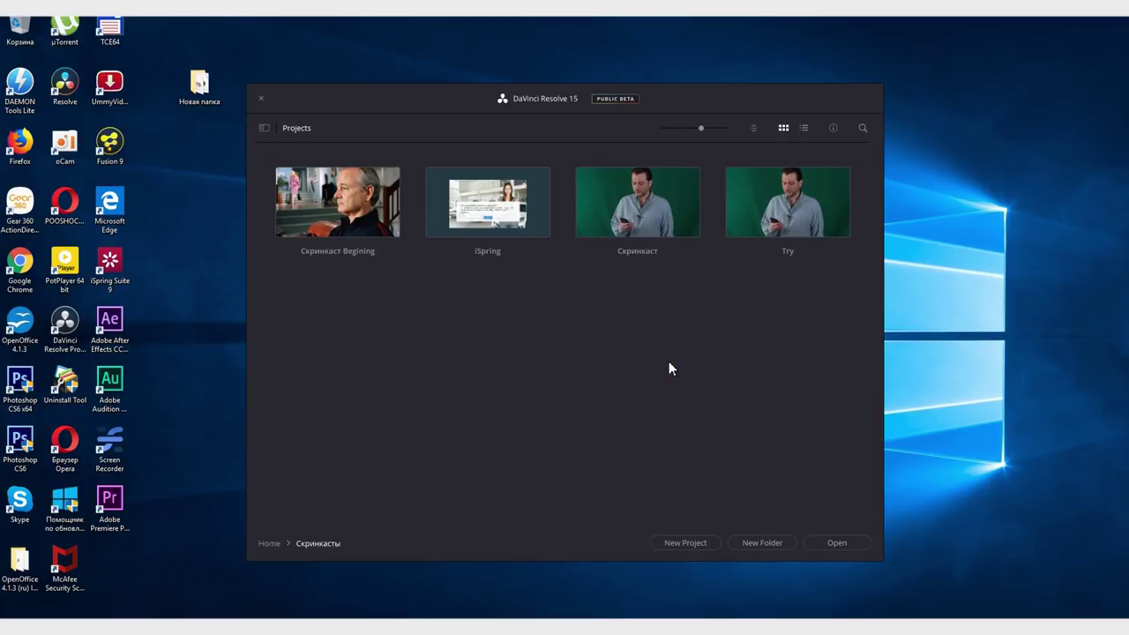
# Import Скринкаст VR.drp from the 2018_10_02_Яндекс Дзен folder back into the project manager.
pyautogui.rightClick(485, 345)
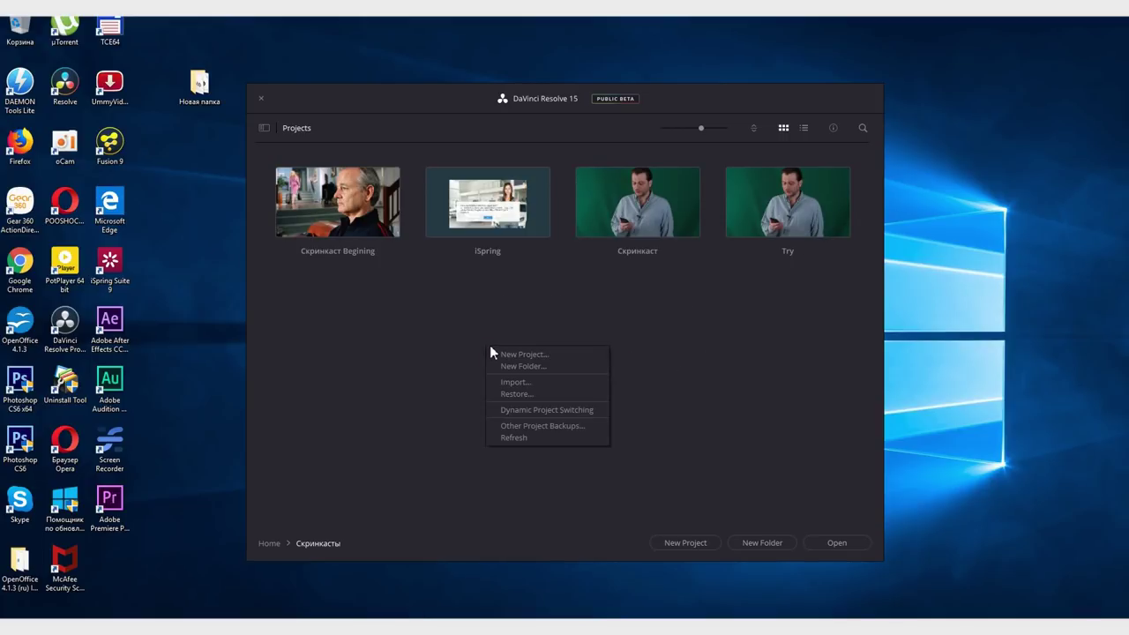
pyautogui.click(515, 381)
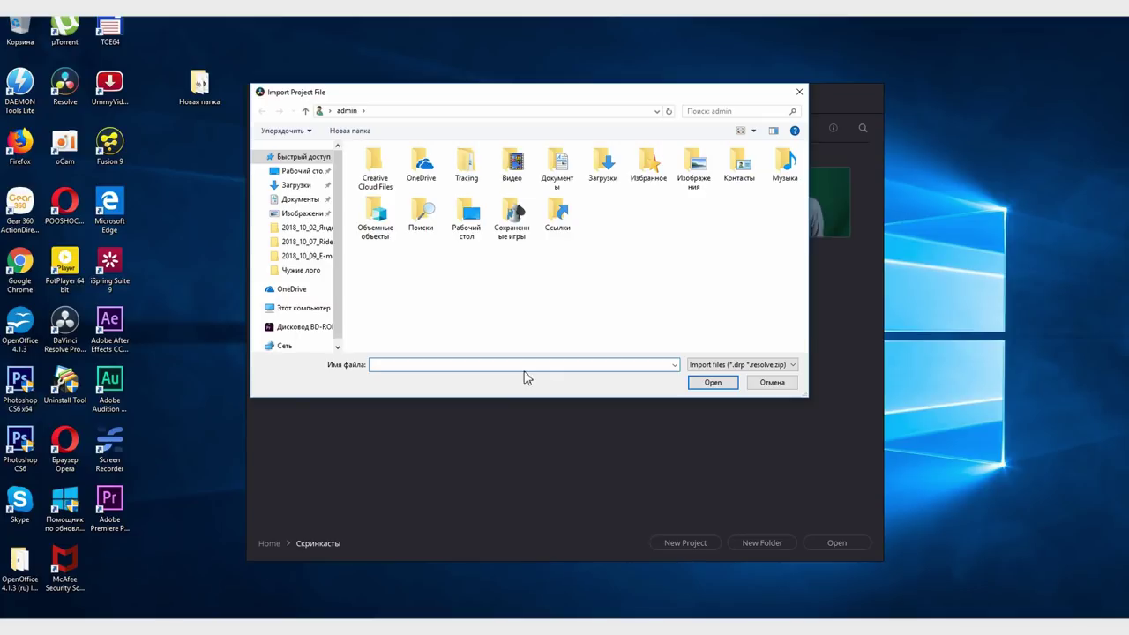
pyautogui.click(304, 228)
pyautogui.click(396, 177)
pyautogui.click(712, 386)
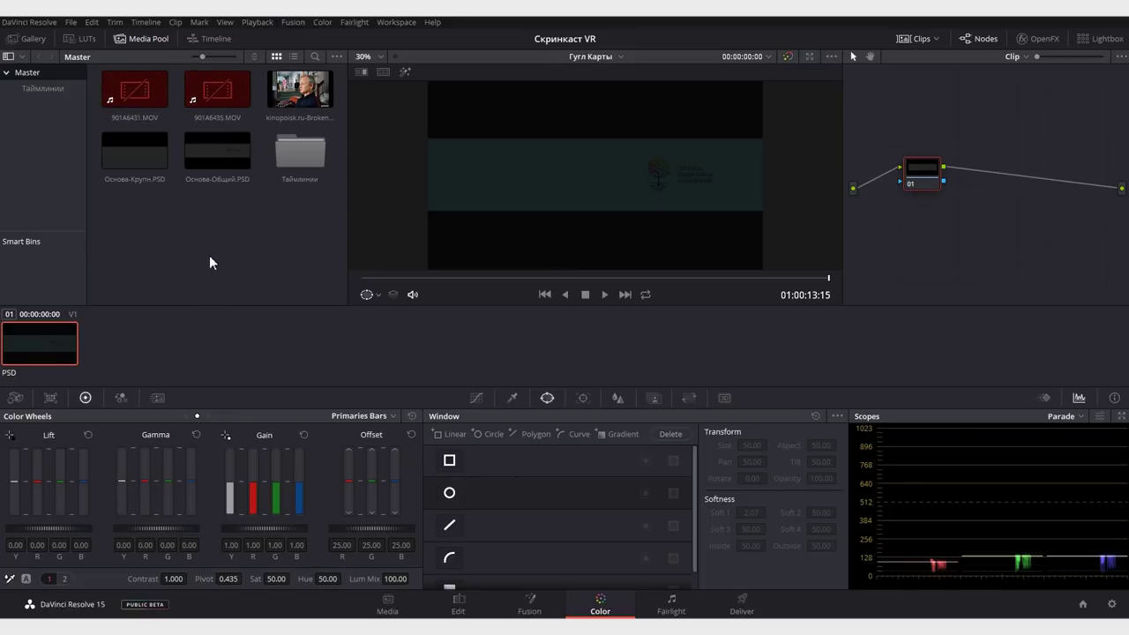
# Switch to the Edit page and open the Скринкаст Begining project from the Project Manager.
pyautogui.hotkey('shift', '4')
pyautogui.click(1083, 605)
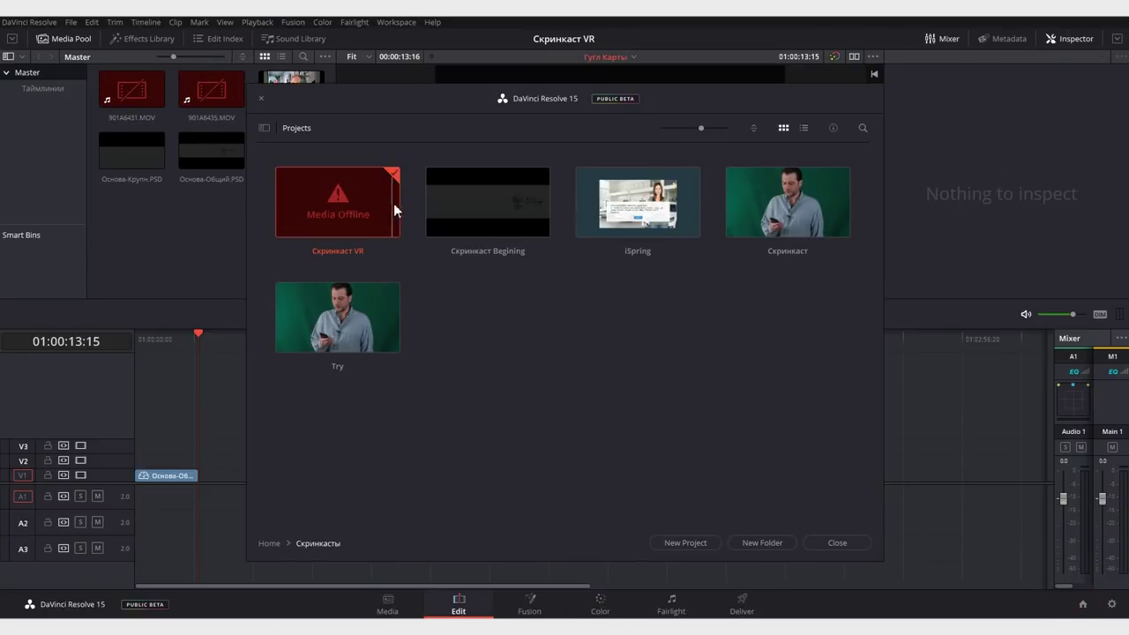
pyautogui.doubleClick(452, 198)
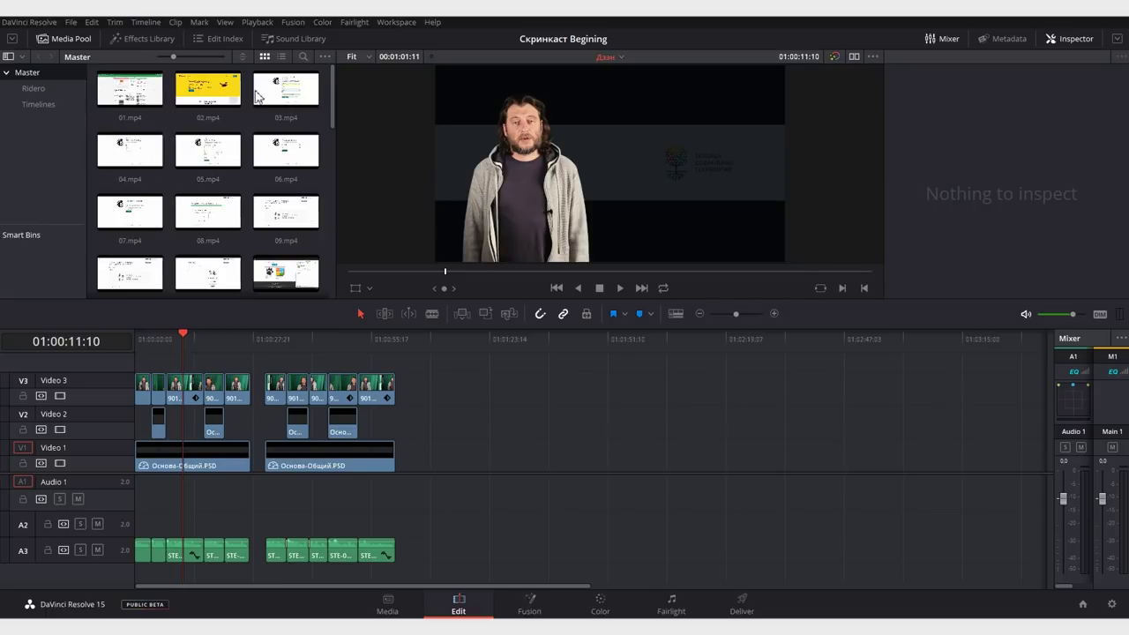
# Check the project's timeline list and move the playhead back near 01:00:11:14.
pyautogui.click(609, 58)
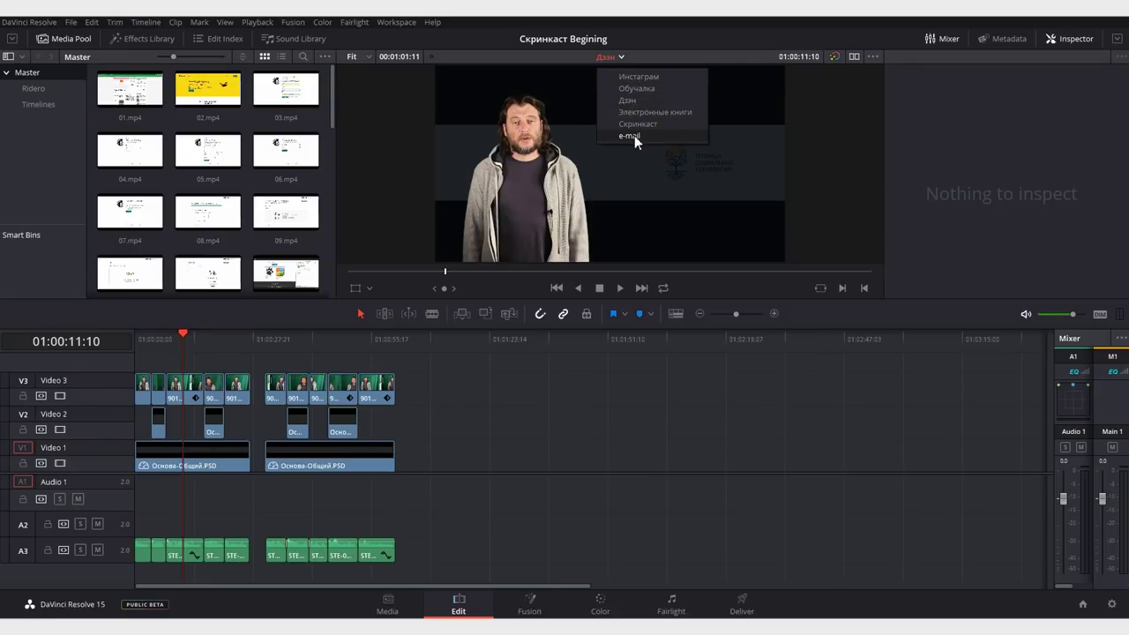
pyautogui.click(615, 59)
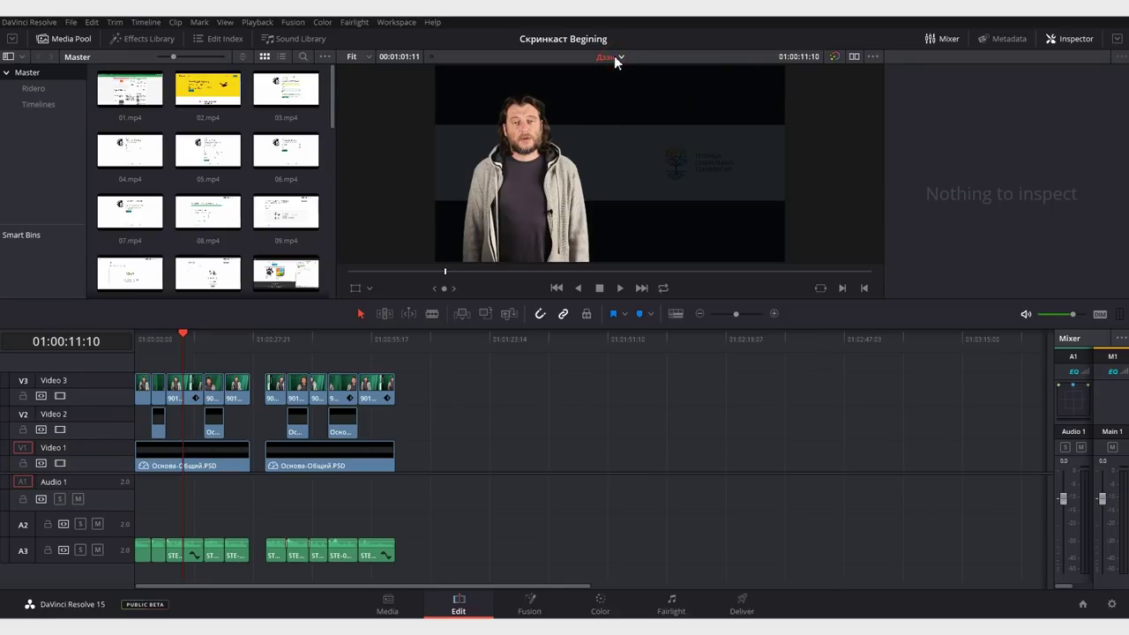
pyautogui.moveTo(202, 335); pyautogui.dragTo(185, 341)
# Save changes and export Скринкаст Begining as a .drp project file.
pyautogui.click(1083, 604)
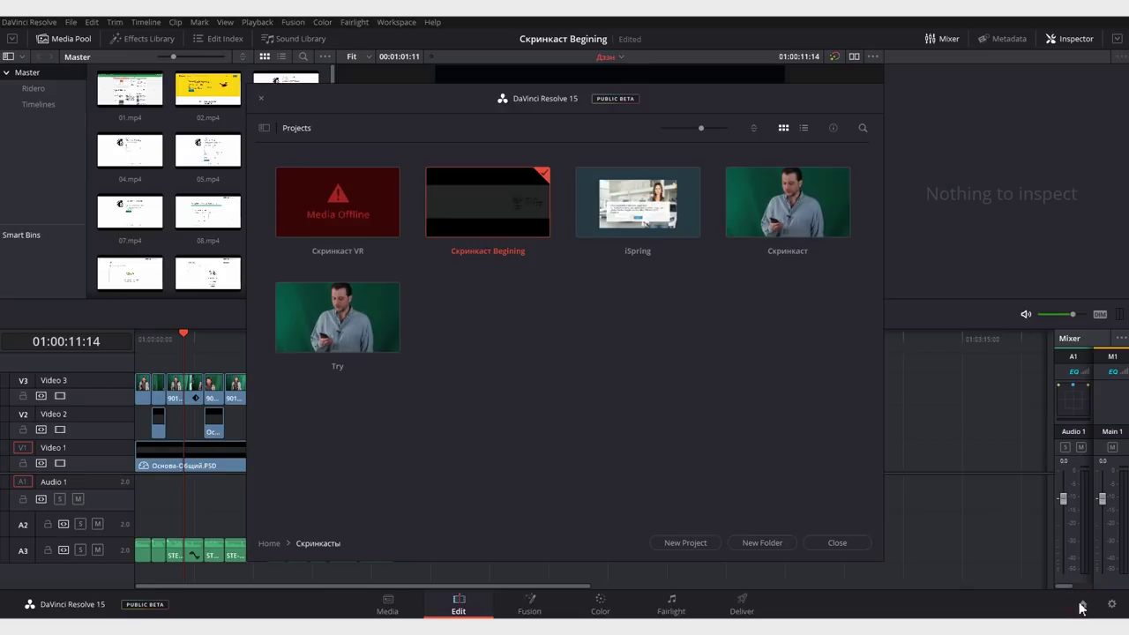
pyautogui.rightClick(478, 190)
pyautogui.click(534, 356)
pyautogui.click(671, 355)
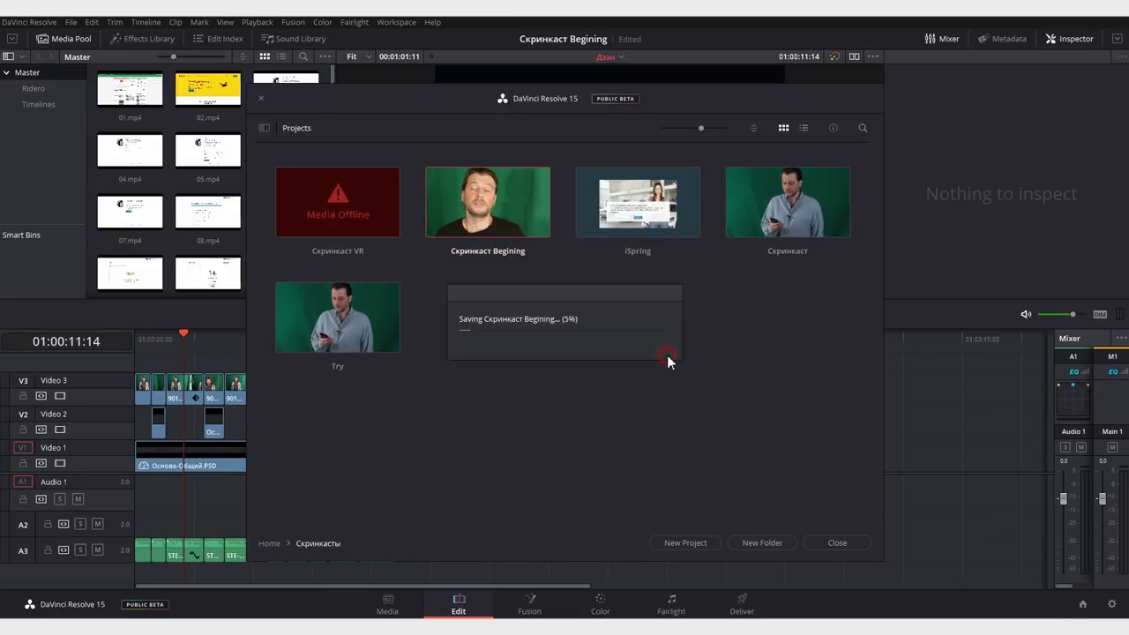
pyautogui.click(711, 383)
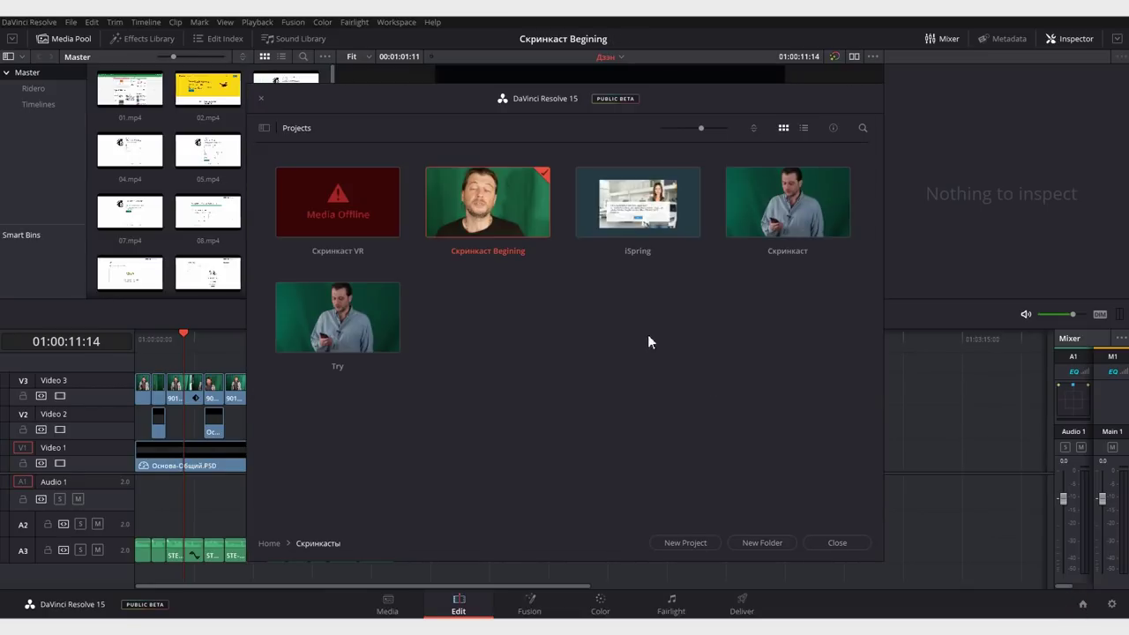
# Open the iSpring project instead.
pyautogui.rightClick(490, 196)
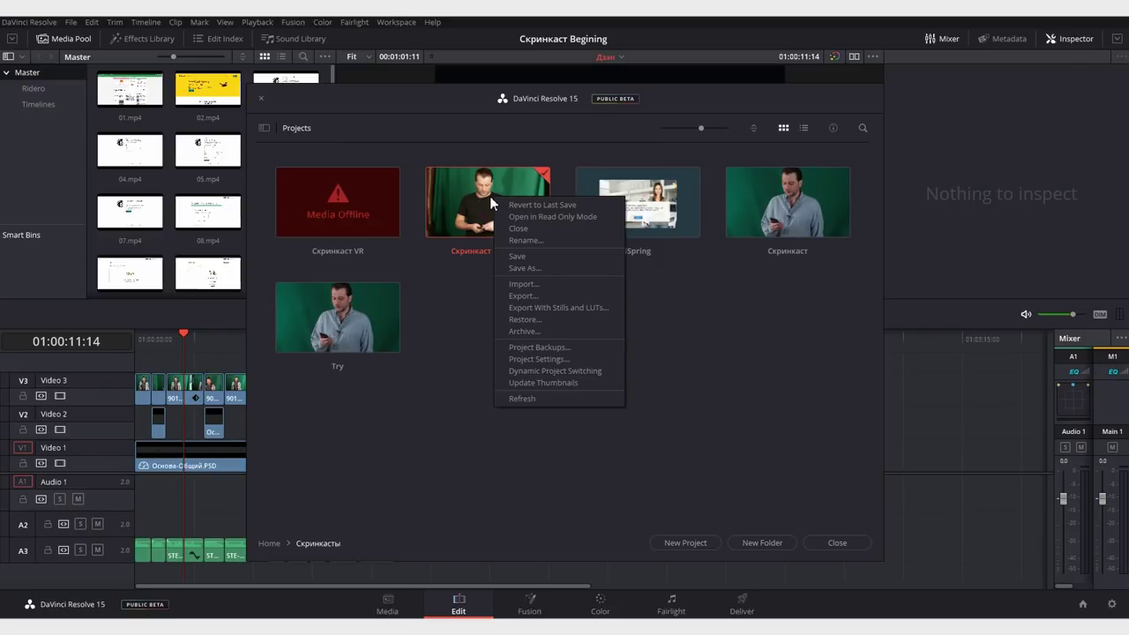
pyautogui.click(623, 302)
pyautogui.doubleClick(628, 205)
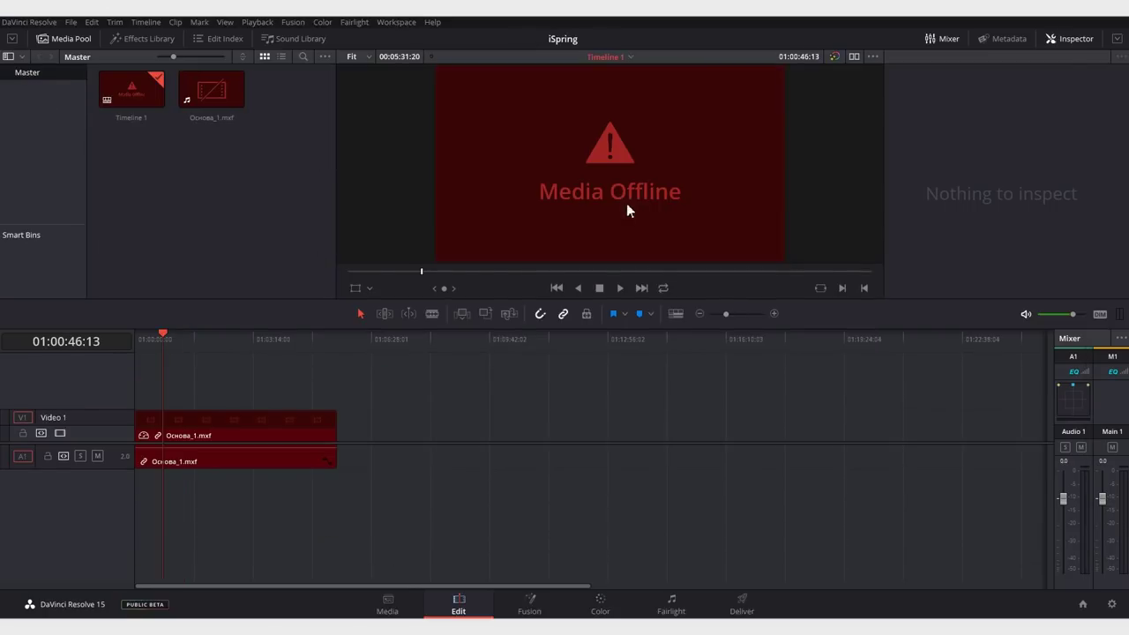
# Permanently delete Скринкаст Begining from the Скринкасты project list.
pyautogui.click(1079, 605)
pyautogui.rightClick(488, 192)
pyautogui.click(532, 316)
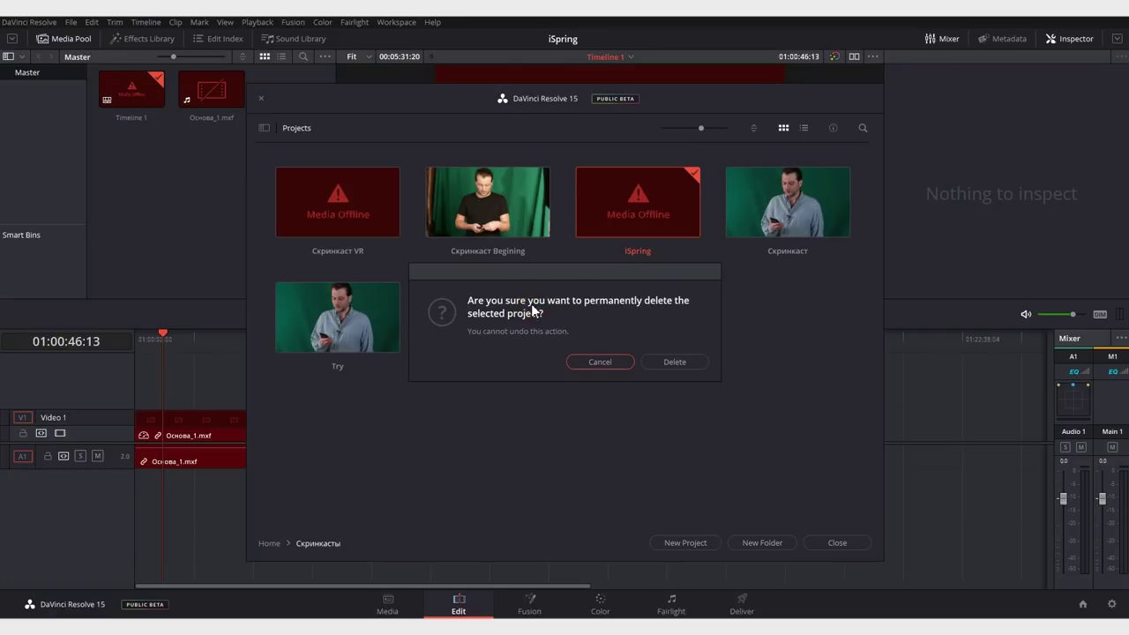
pyautogui.click(674, 361)
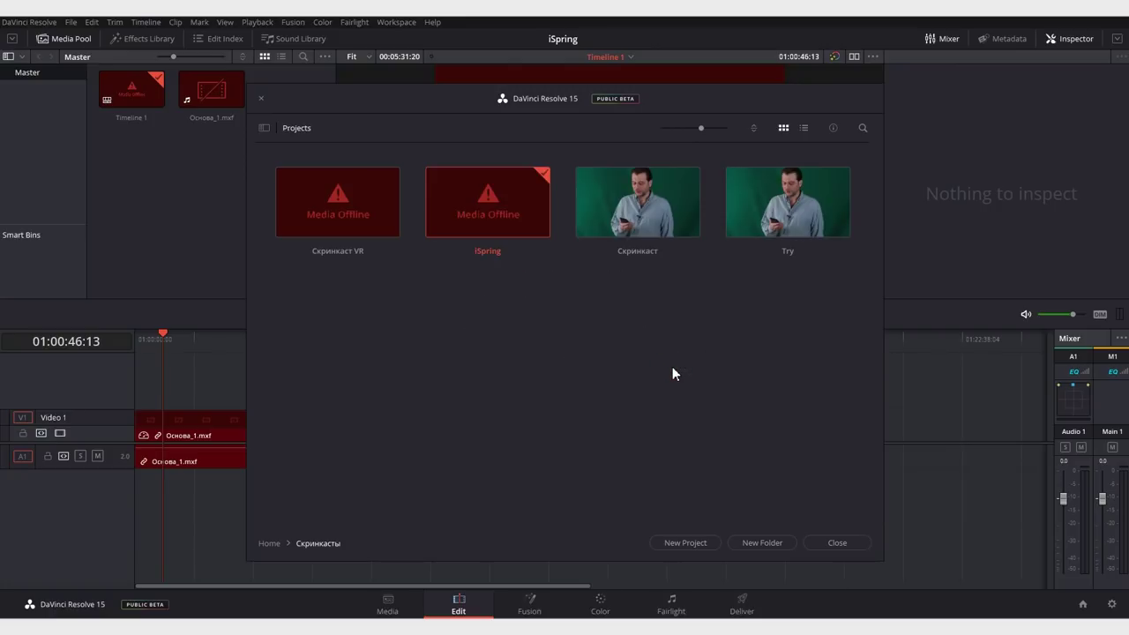
# Show the e:\Distr folder in Total Commander's right panel.
pyautogui.hotkey('alt', 'Tab')
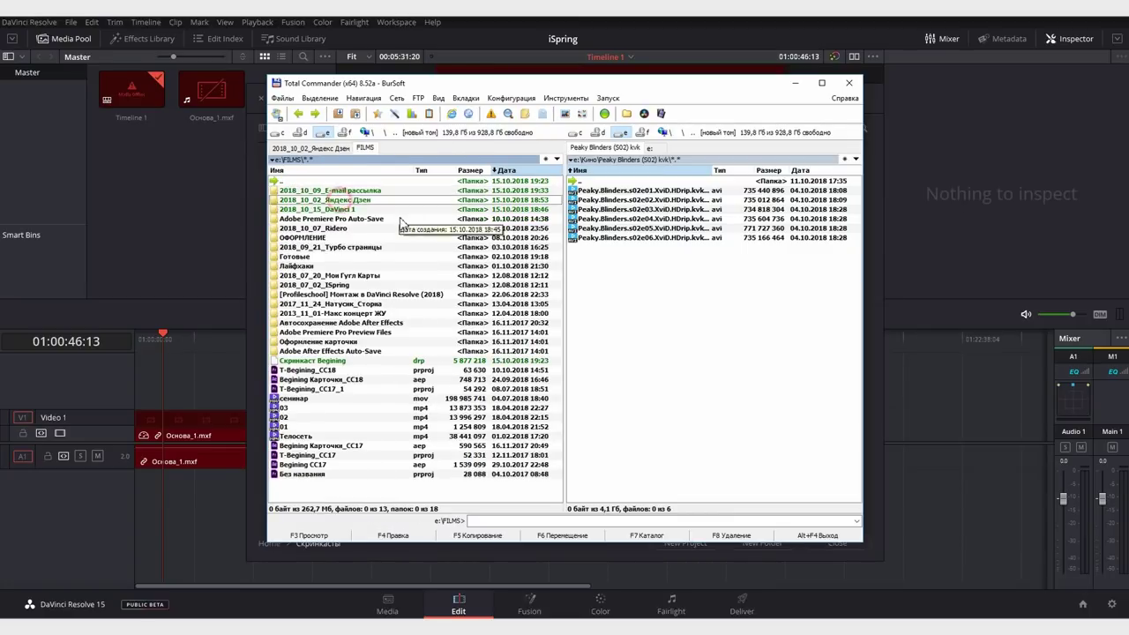
pyautogui.click(649, 332)
pyautogui.click(575, 133)
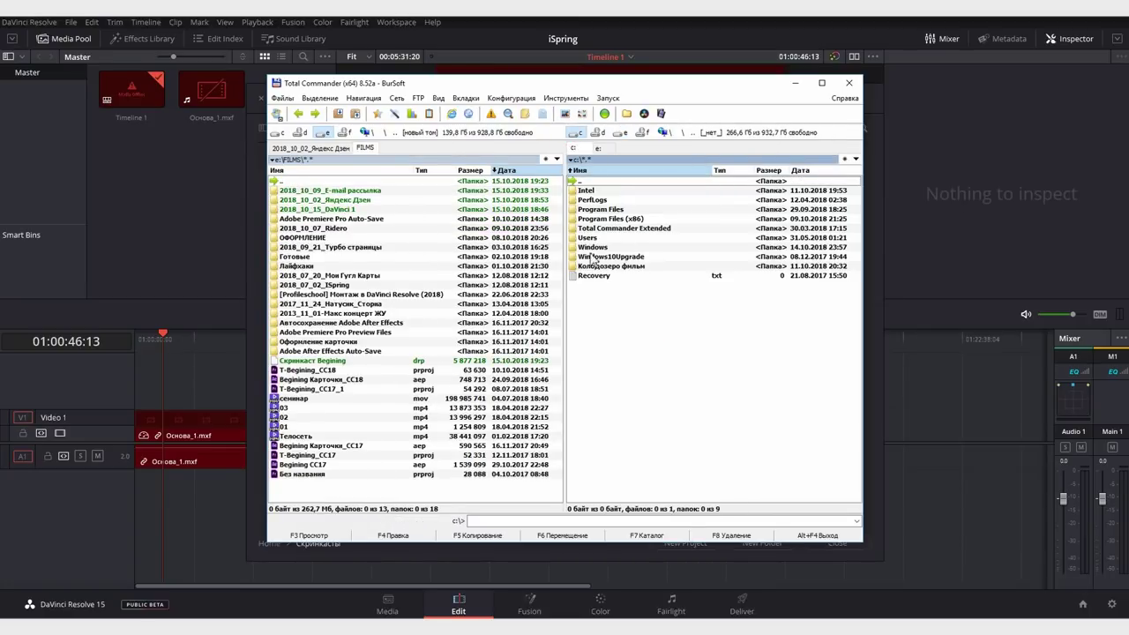
pyautogui.click(621, 133)
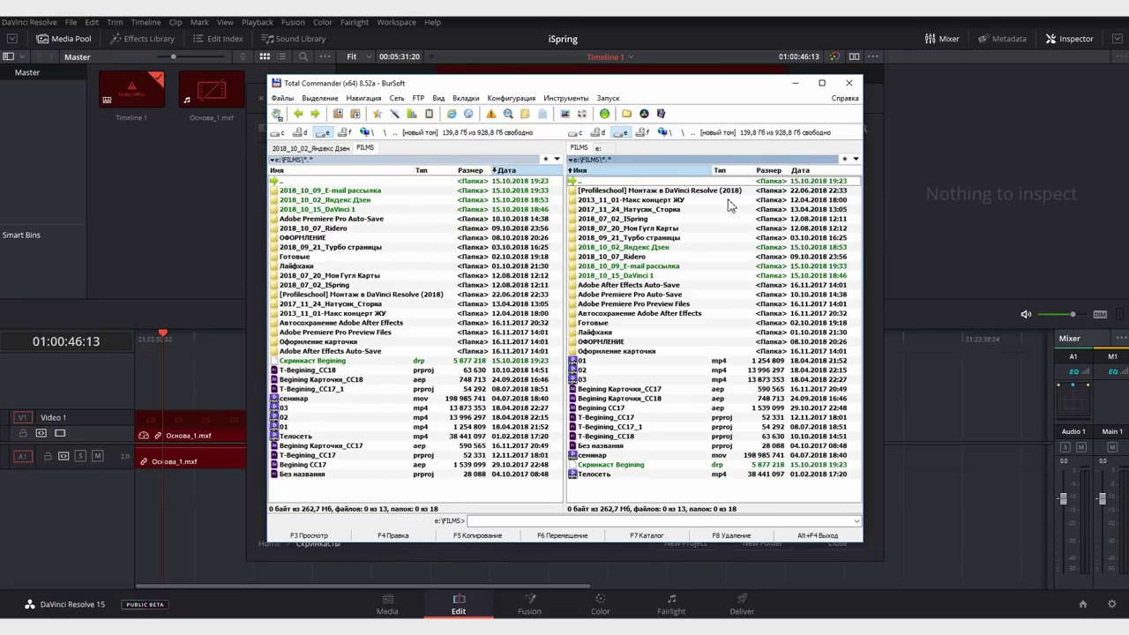
pyautogui.doubleClick(597, 181)
pyautogui.doubleClick(597, 200)
# Move the 2018_10_02_Яндекс Дзен folder from e:\FILMS into e:\Distr.
pyautogui.moveTo(332, 200); pyautogui.dragTo(632, 275)
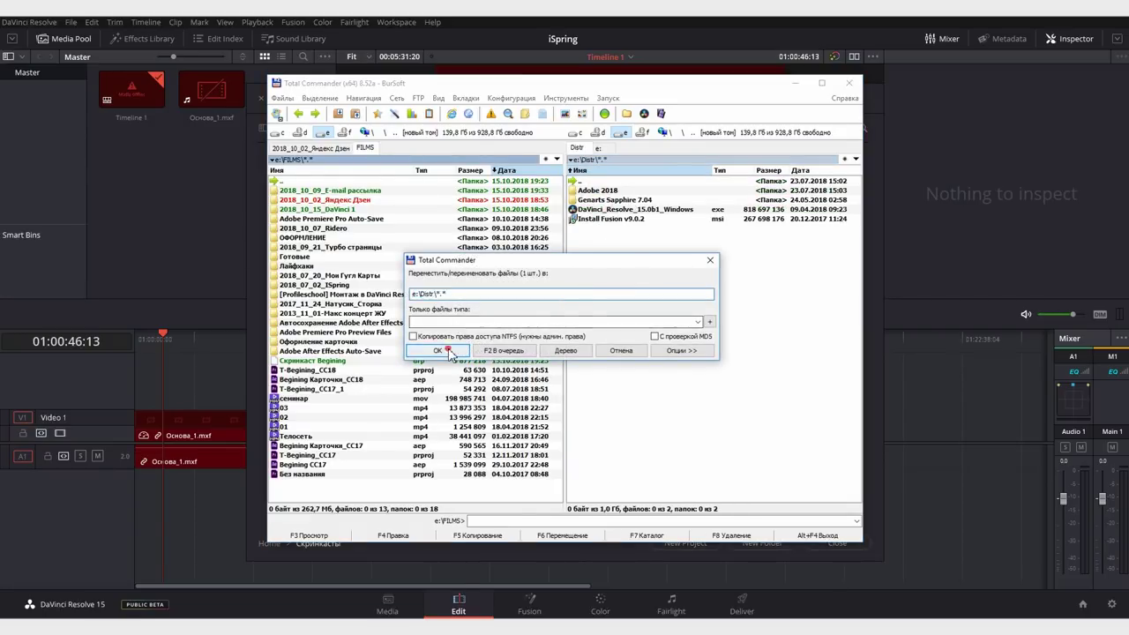
pyautogui.press('Return')
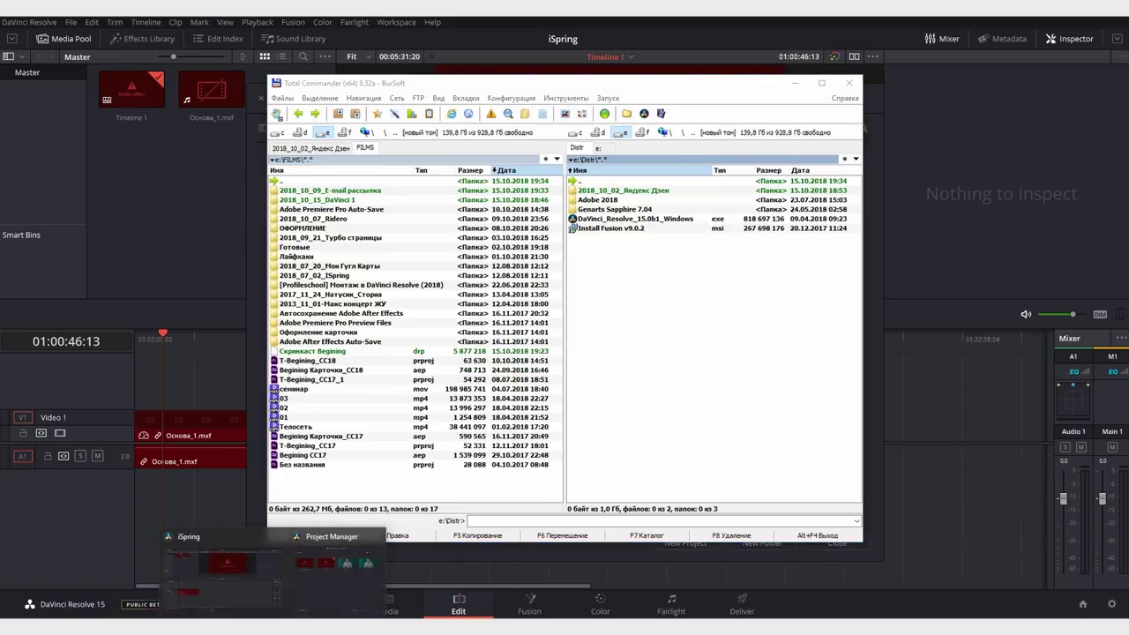
pyautogui.click(327, 596)
# Import Скринкаст Begining.drp and open the project, whose clips now show Media Offline.
pyautogui.rightClick(465, 414)
pyautogui.click(495, 451)
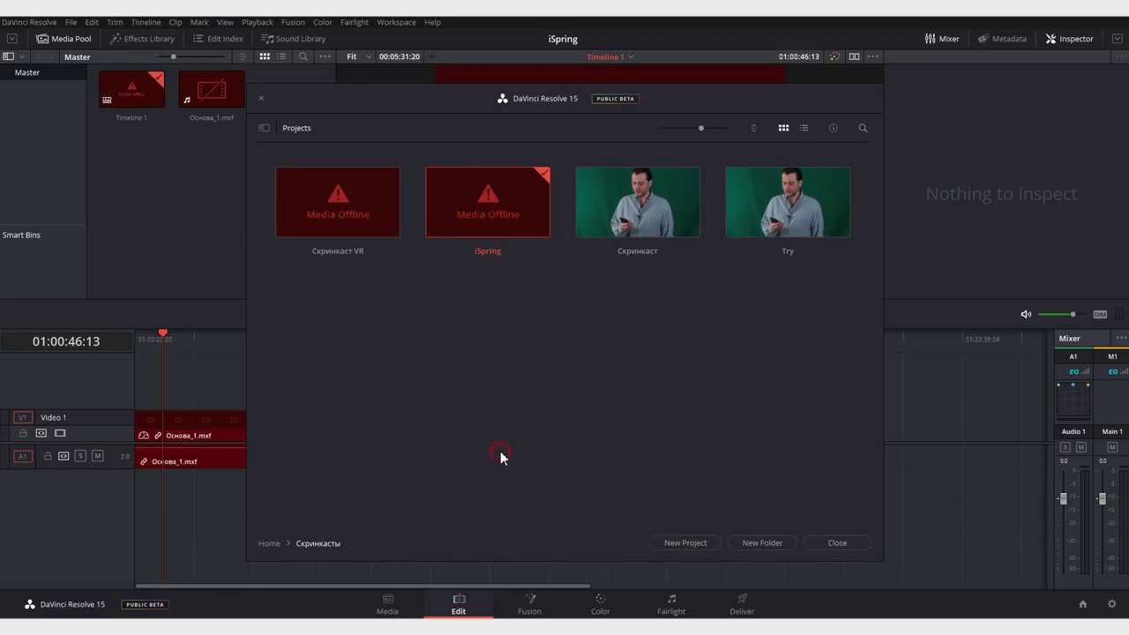
pyautogui.doubleClick(406, 165)
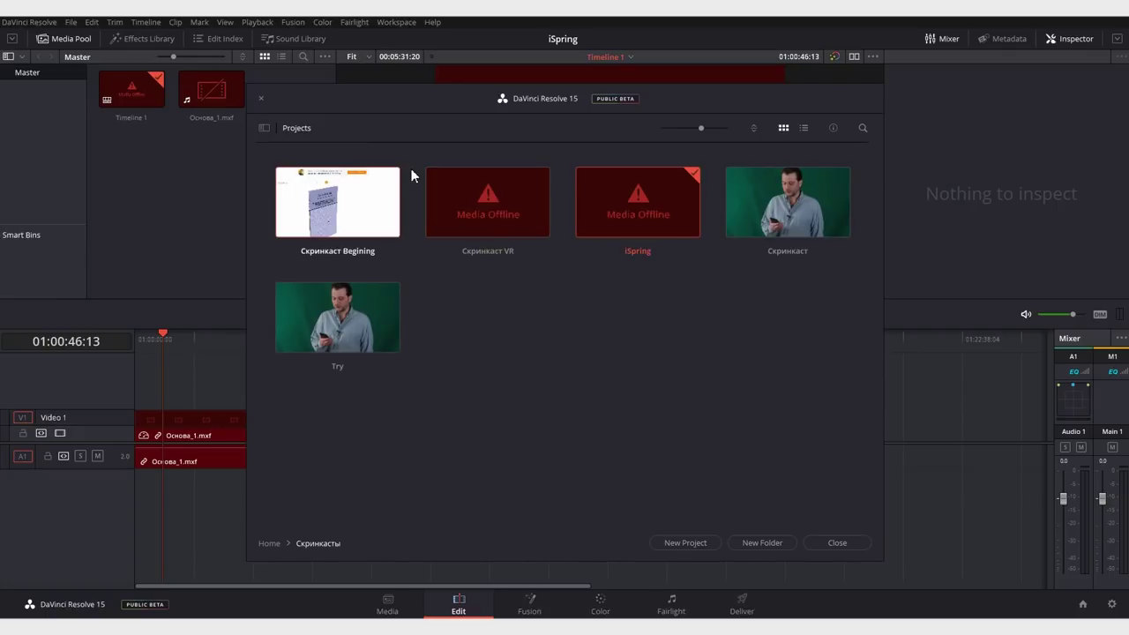
pyautogui.doubleClick(368, 224)
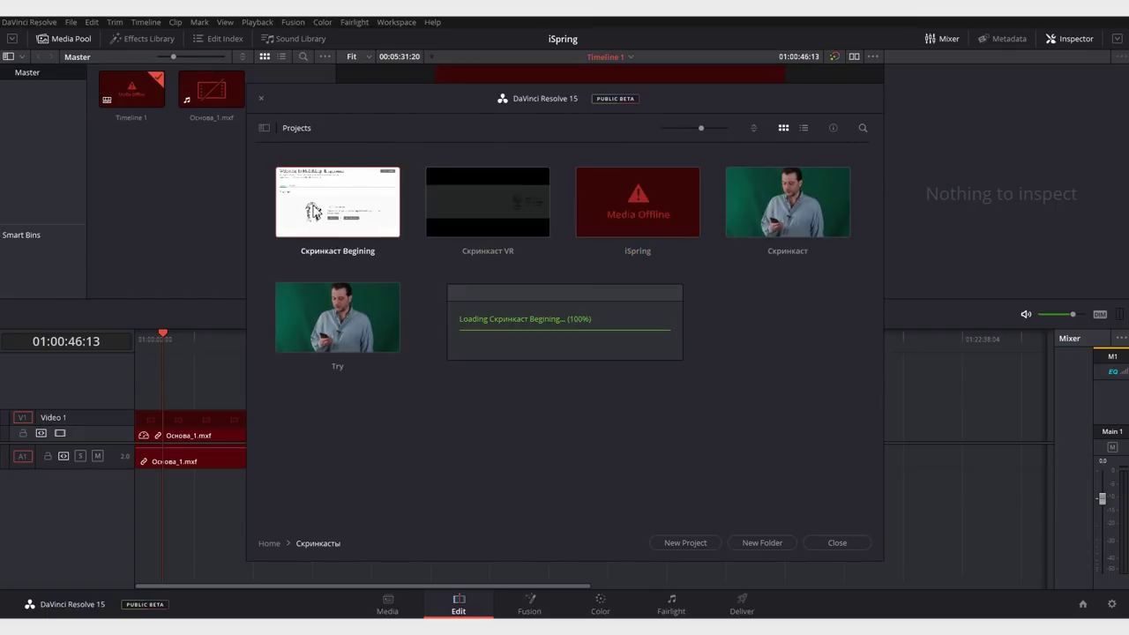
pyautogui.moveTo(146, 361); pyautogui.dragTo(213, 364)
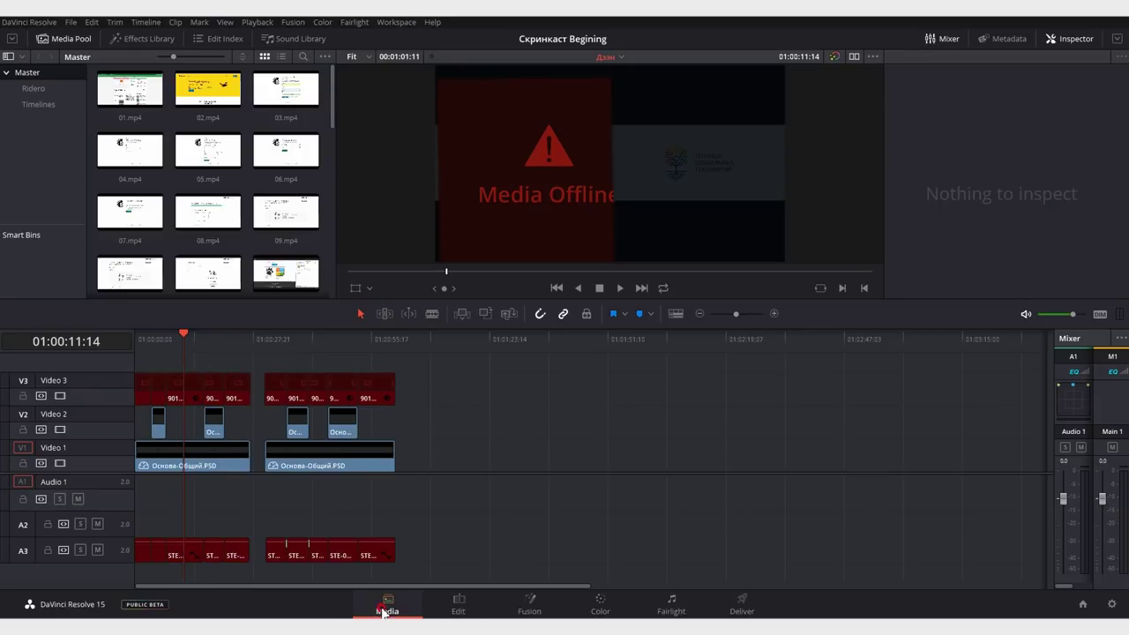
# In the media clips, select the offline clips 901A6493.MOV and 901A6494.MOV.
pyautogui.click(387, 605)
pyautogui.scroll(-1, 308, 459)
pyautogui.scroll(-8, 308, 458)
pyautogui.scroll(4, 281, 423)
pyautogui.scroll(-6, 246, 439)
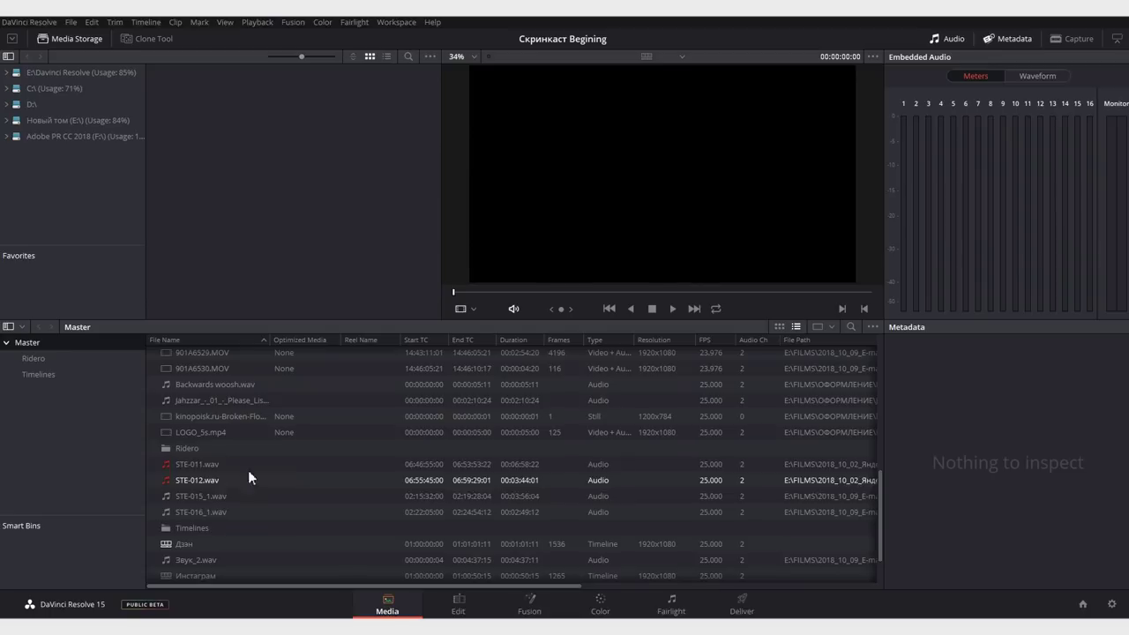
pyautogui.scroll(6, 256, 468)
pyautogui.click(194, 406)
pyautogui.keyDown('ctrl'); pyautogui.click(194, 421); pyautogui.keyUp('ctrl')
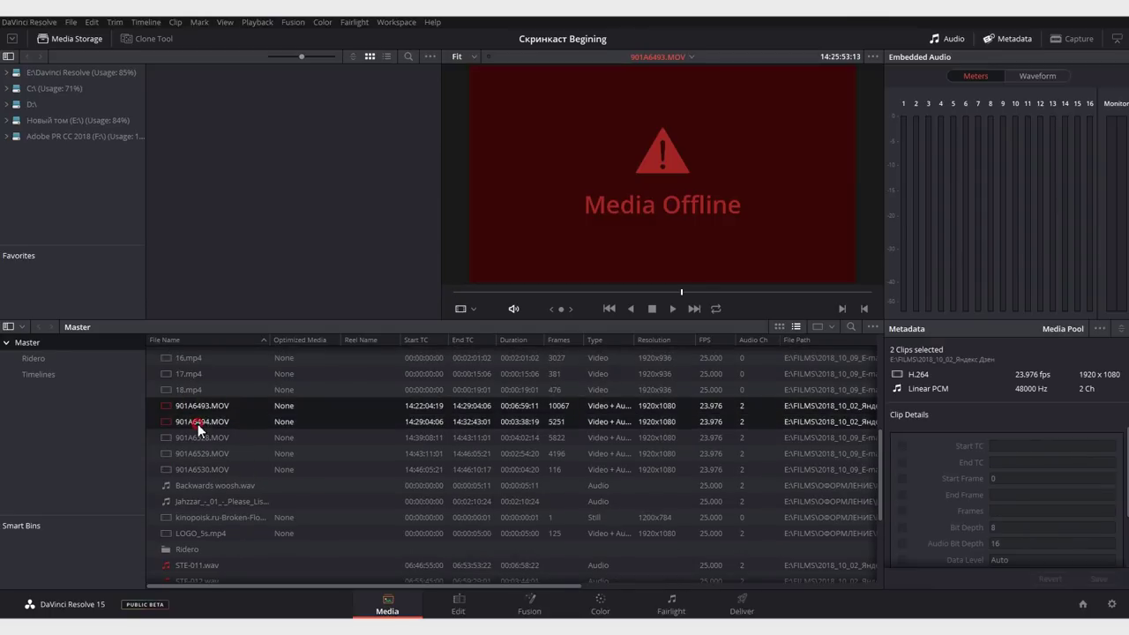
pyautogui.scroll(-4, 203, 458)
pyautogui.keyDown('ctrl'); pyautogui.click(214, 504); pyautogui.keyUp('ctrl')
pyautogui.scroll(6, 252, 497)
# Relink the selected clips to the Distr folder on drive E.
pyautogui.rightClick(194, 440)
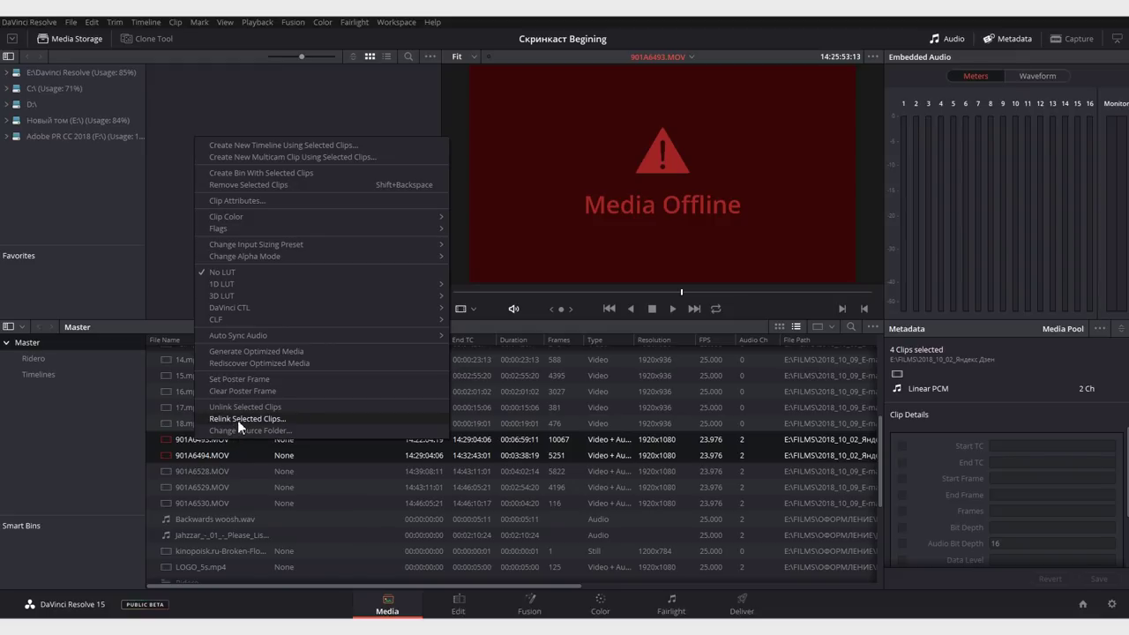
pyautogui.click(238, 420)
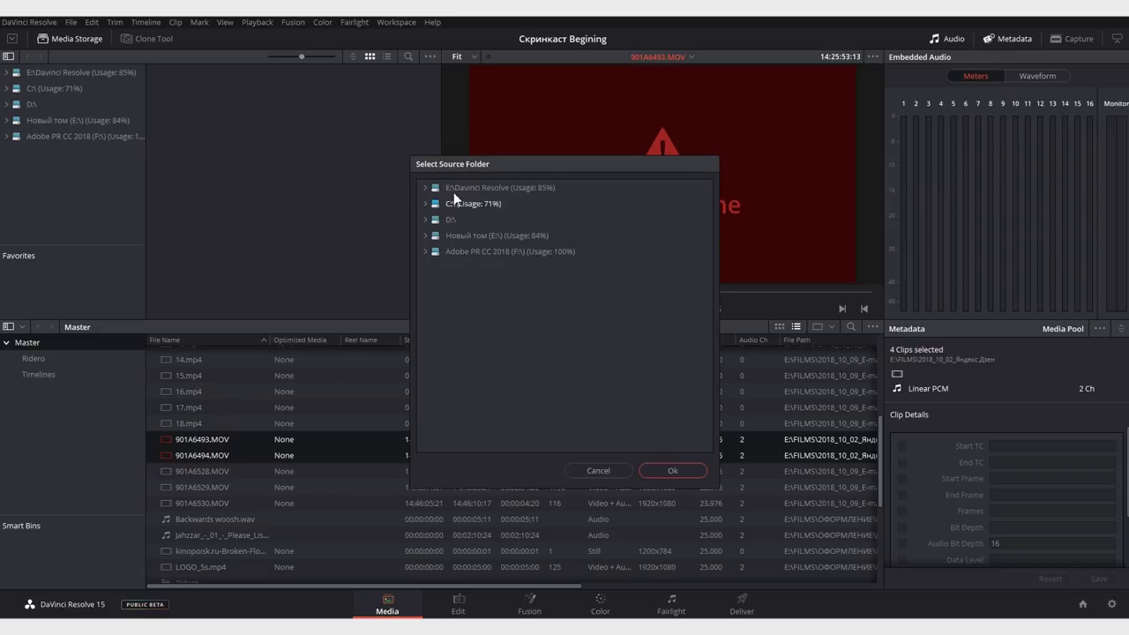
pyautogui.click(425, 236)
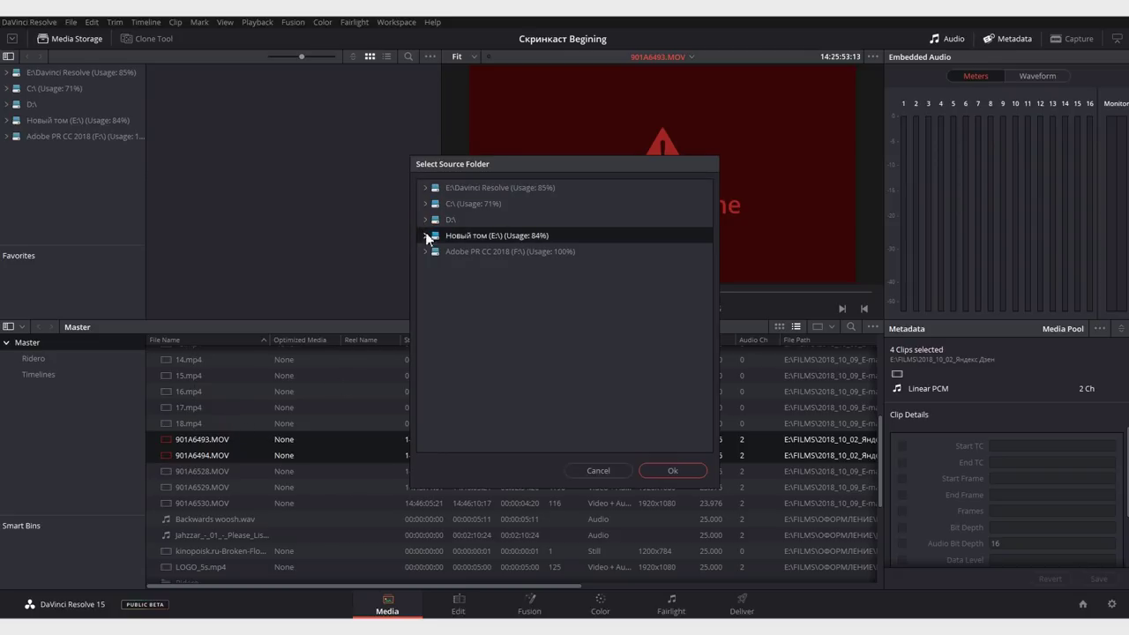
pyautogui.click(449, 269)
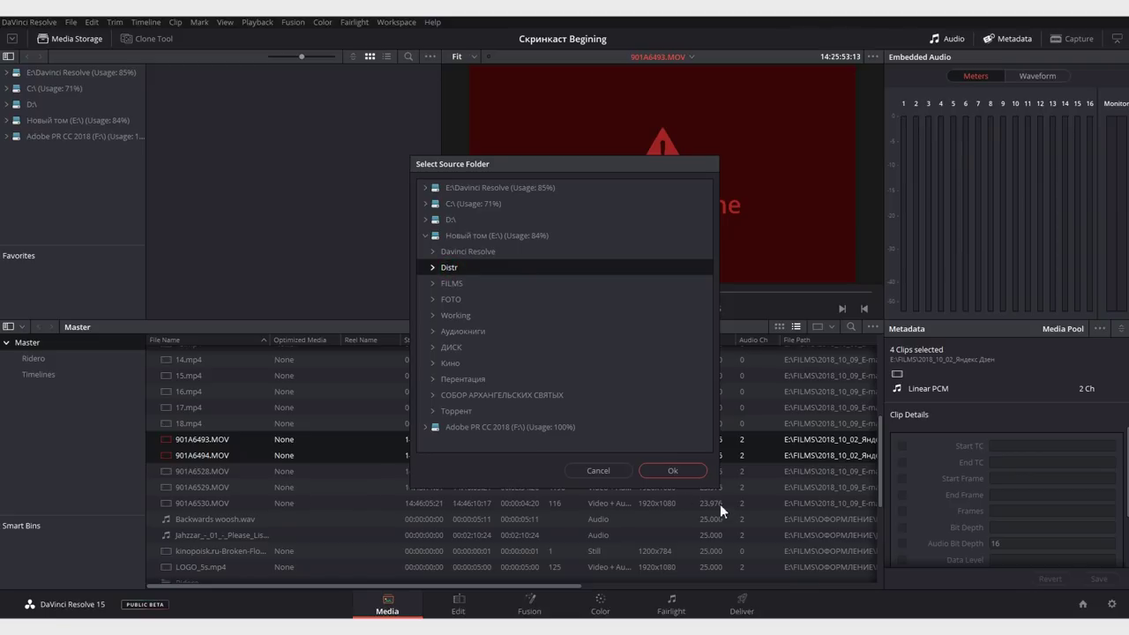
pyautogui.click(667, 471)
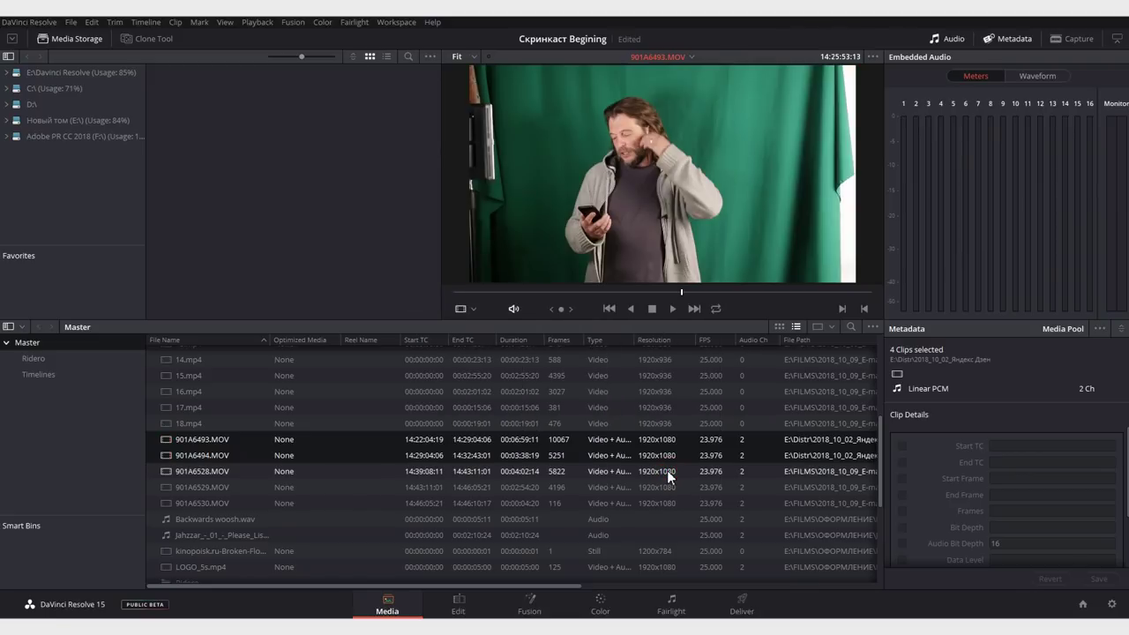
pyautogui.scroll(-2, 312, 471)
pyautogui.scroll(3, 312, 472)
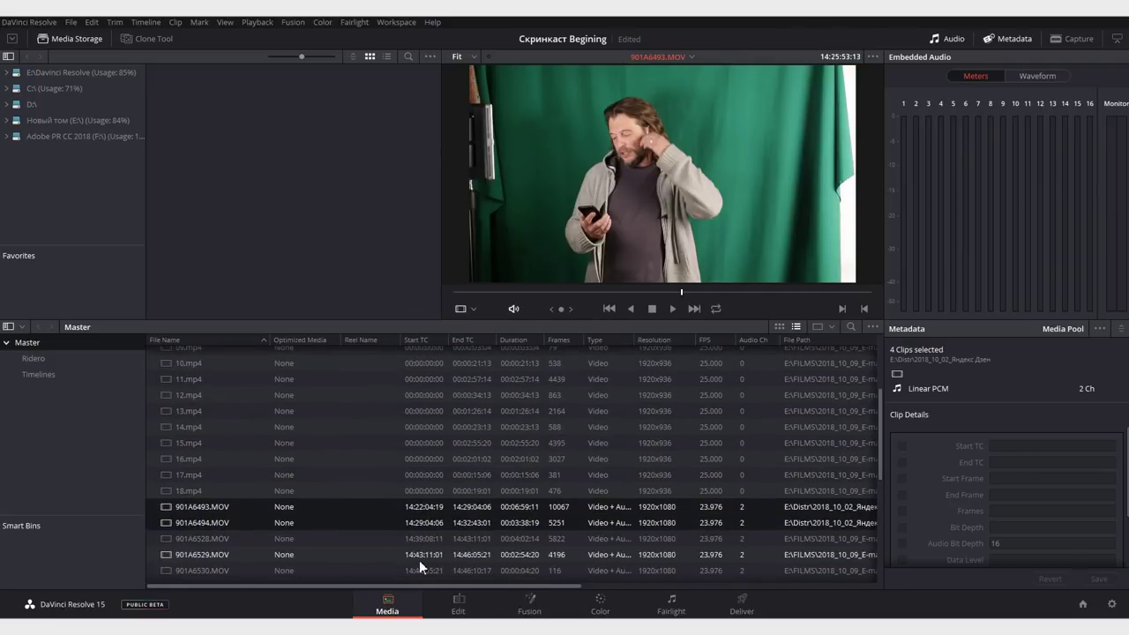
pyautogui.click(458, 602)
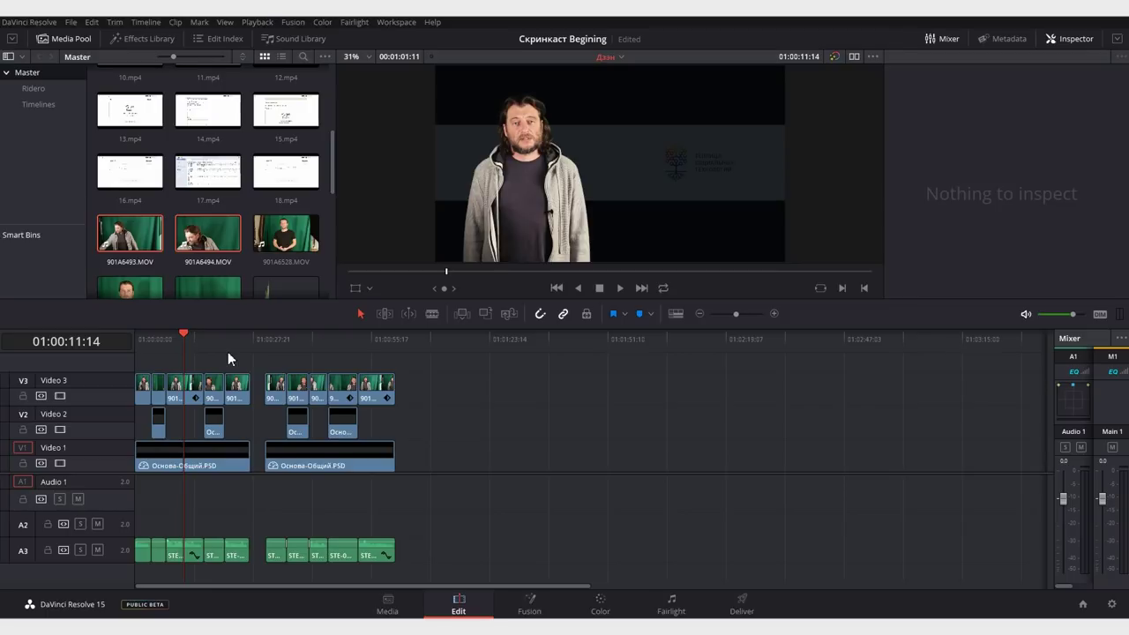
pyautogui.click(388, 607)
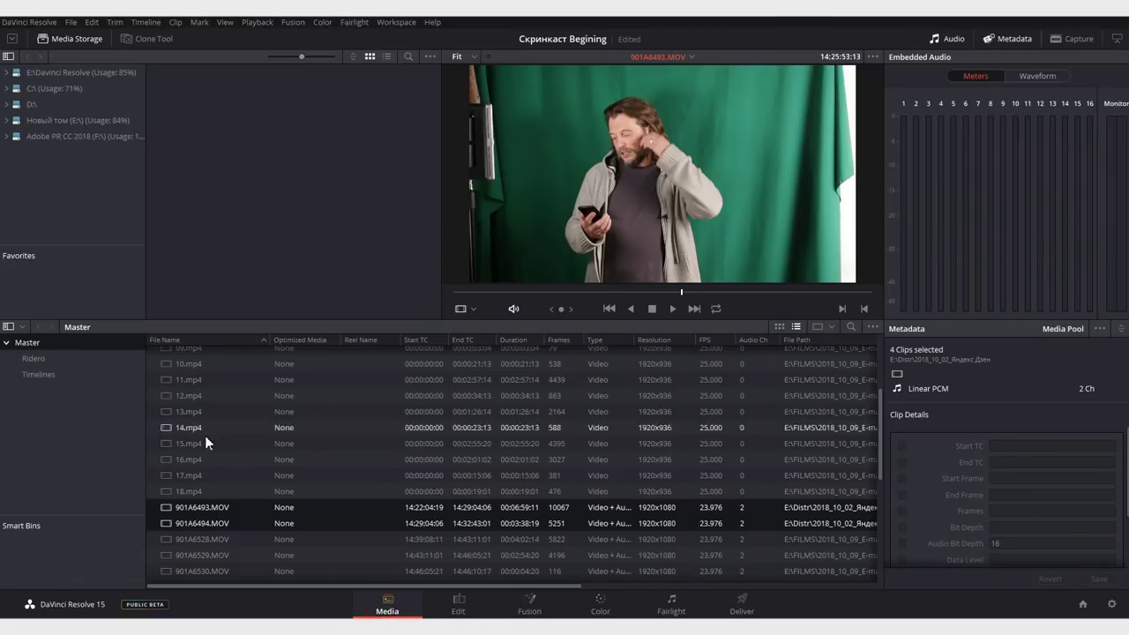
pyautogui.rightClick(199, 512)
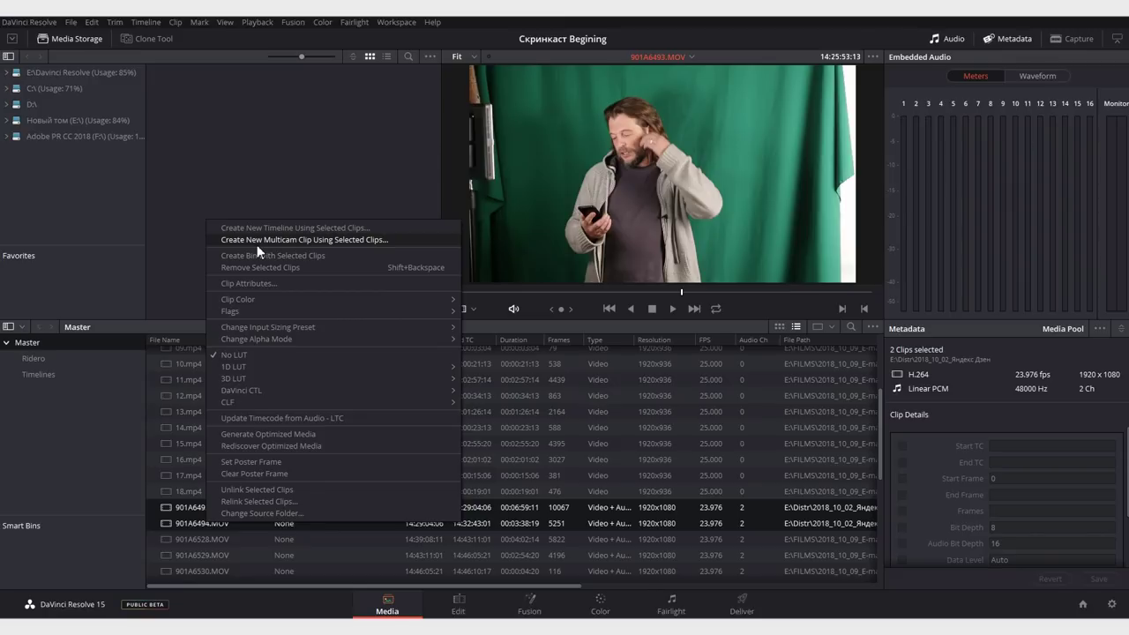
pyautogui.click(256, 283)
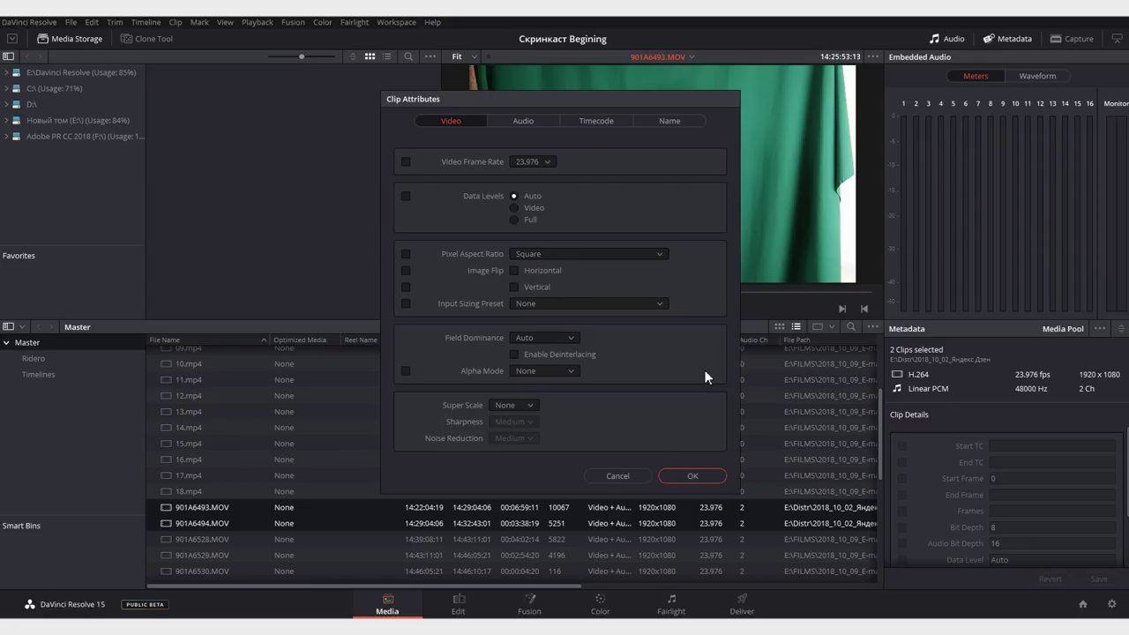
pyautogui.click(522, 121)
pyautogui.click(596, 122)
pyautogui.click(660, 124)
pyautogui.click(442, 121)
pyautogui.click(541, 370)
pyautogui.click(540, 370)
pyautogui.click(692, 475)
pyautogui.rightClick(203, 518)
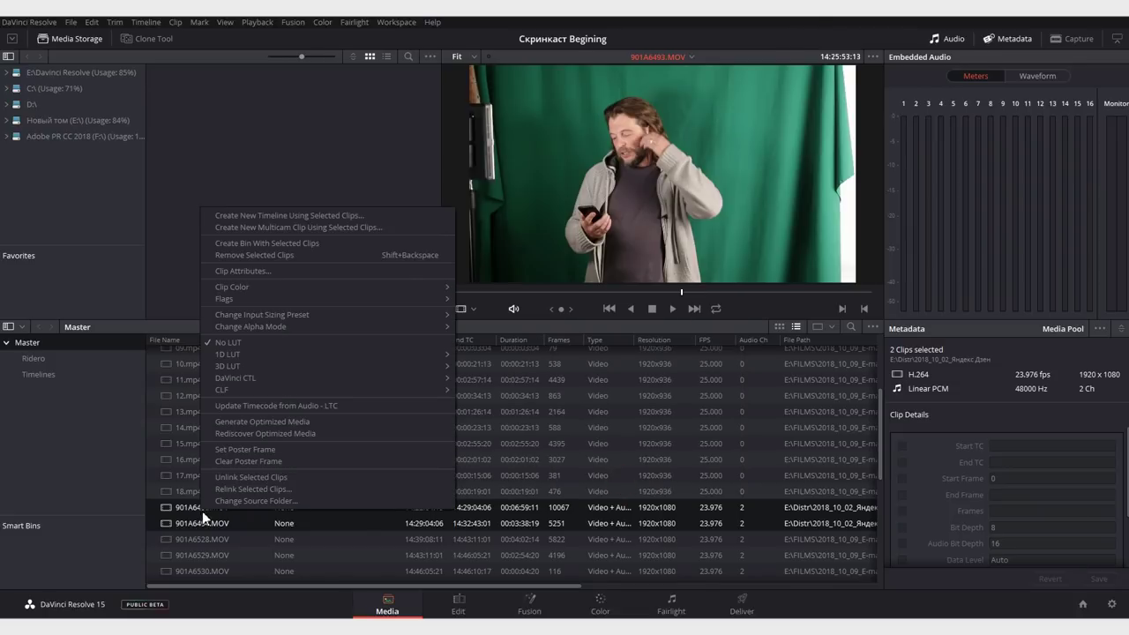
pyautogui.moveTo(314, 330)
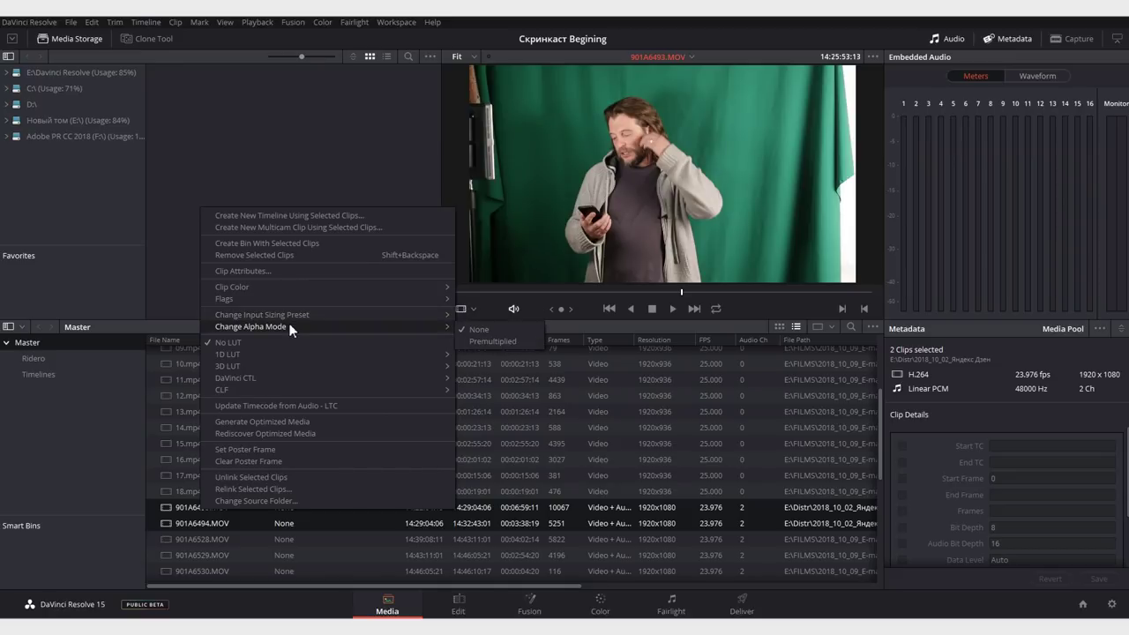
pyautogui.click(186, 381)
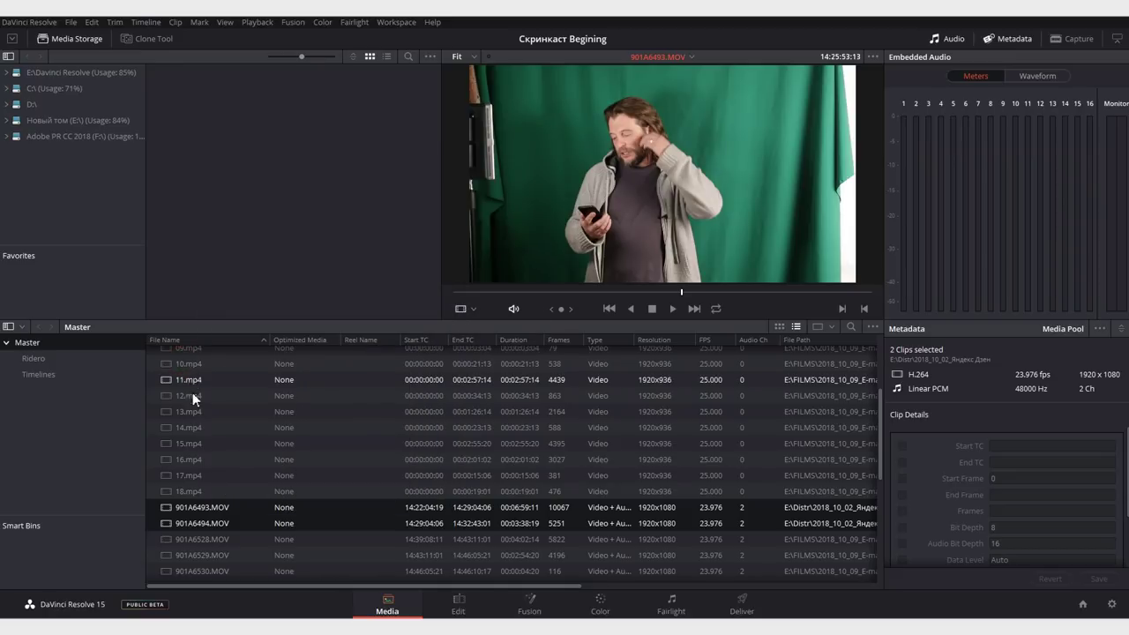
# Preview clip 01.mp4 and set an option under its Change Alpha Mode.
pyautogui.click(191, 365)
pyautogui.scroll(3, 201, 374)
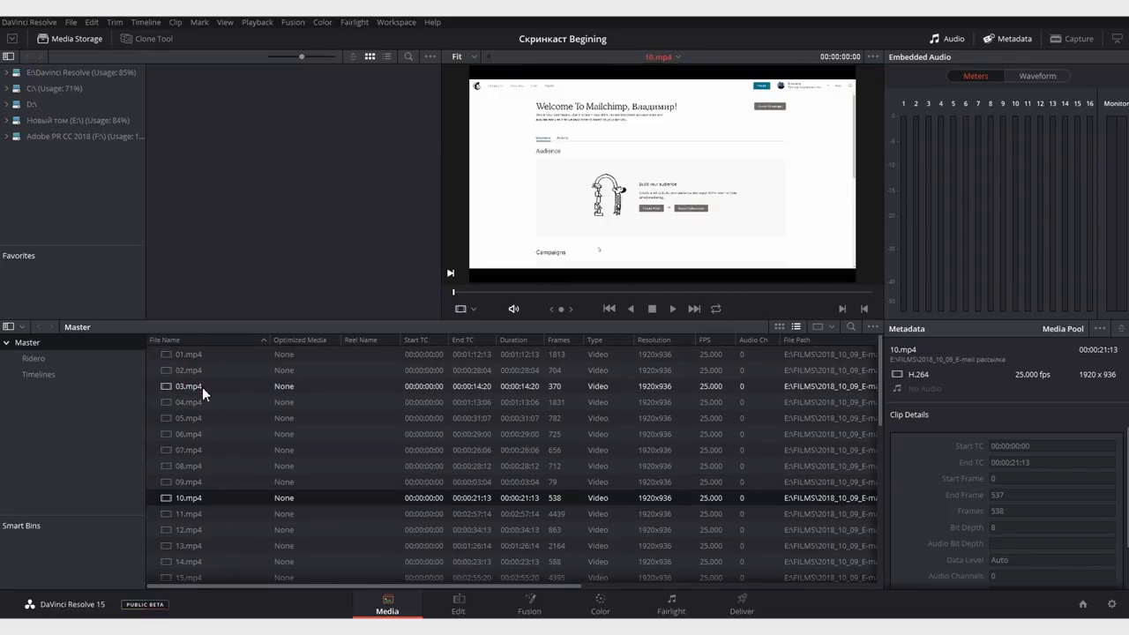
pyautogui.click(191, 354)
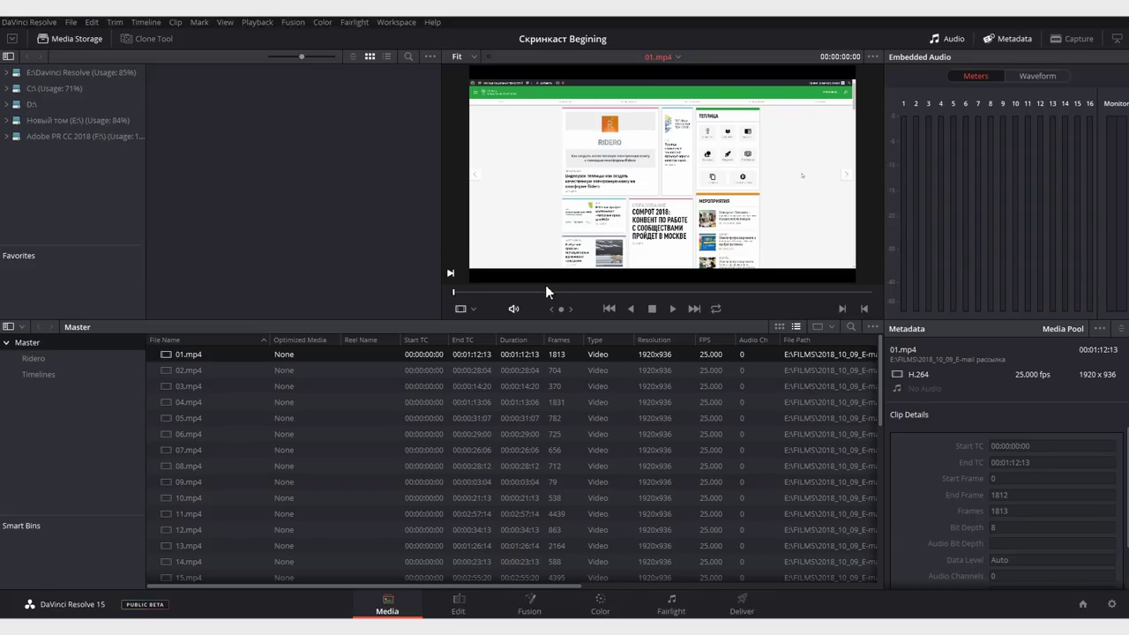
pyautogui.rightClick(266, 350)
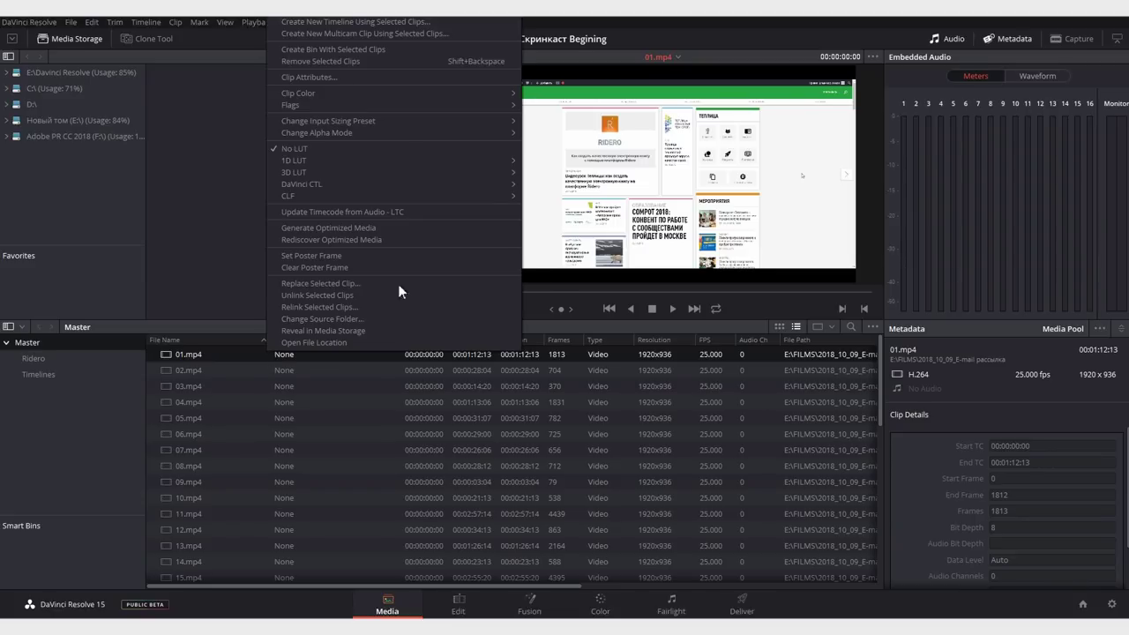
pyautogui.moveTo(394, 133)
pyautogui.click(569, 148)
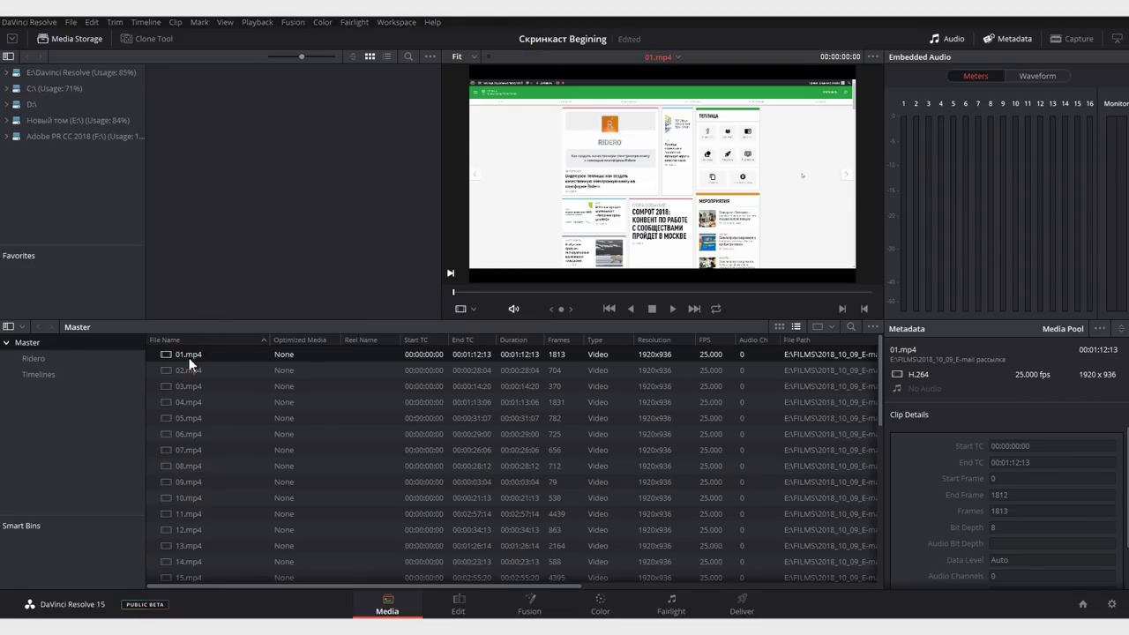
# Drag 01.mp4 from the Media Pool above V3 in the Edit timeline, creating Video 4.
pyautogui.click(458, 605)
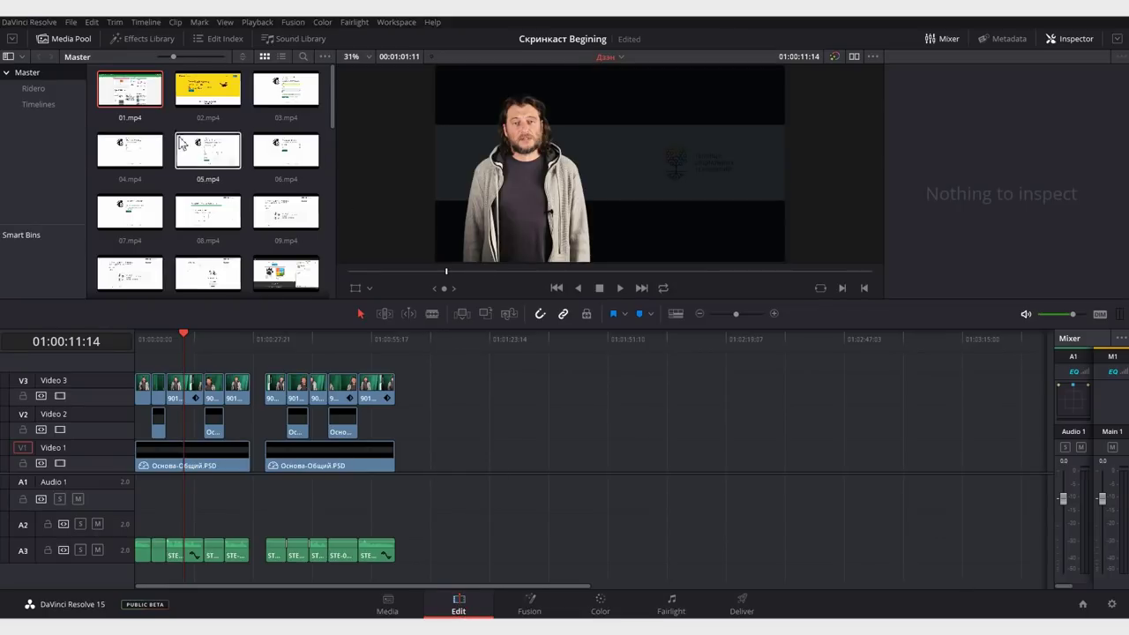
pyautogui.moveTo(133, 96)
pyautogui.mouseDown()
pyautogui.moveTo(181, 353)
pyautogui.moveTo(189, 342)
pyautogui.mouseUp()
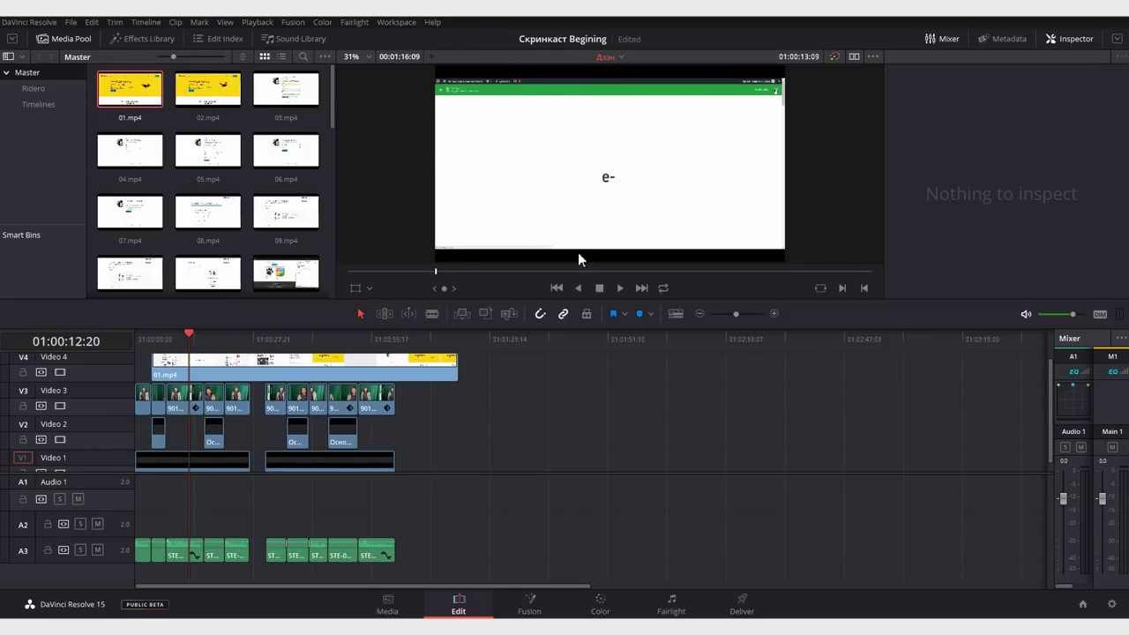
pyautogui.click(388, 607)
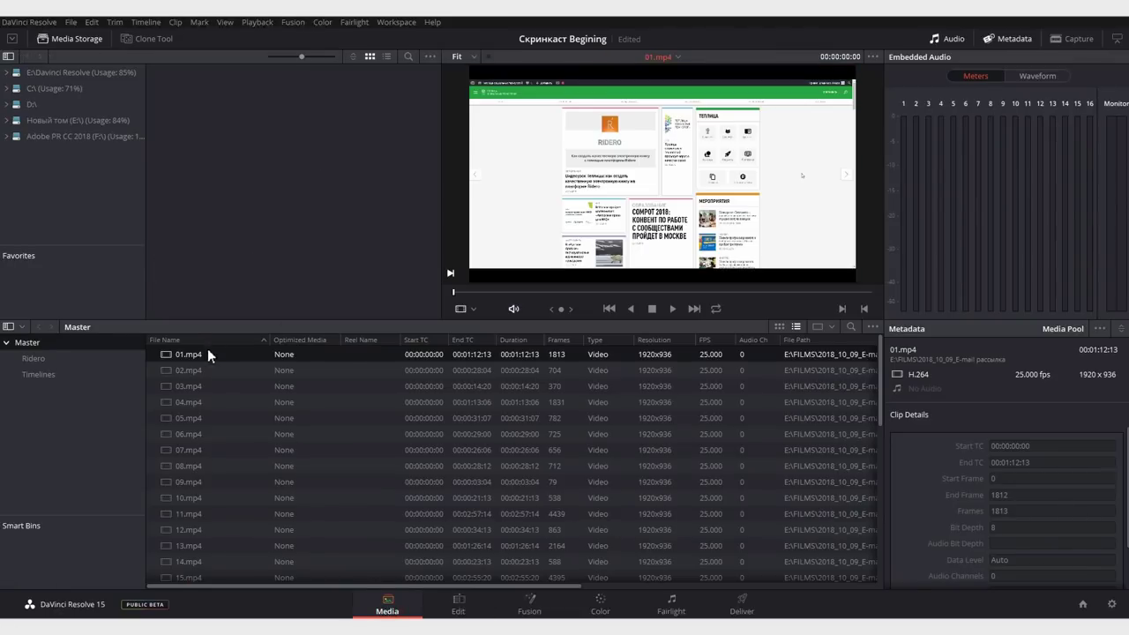
# Change 01.mp4's alpha mode to Premultiplied, then return to the Edit page timeline.
pyautogui.rightClick(203, 358)
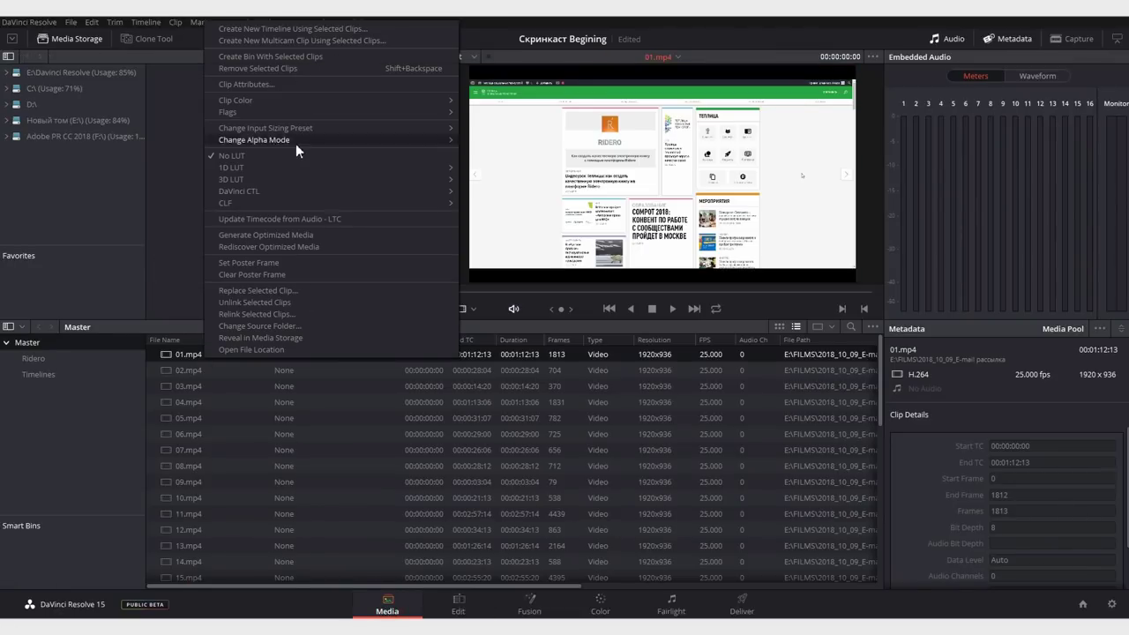
pyautogui.moveTo(296, 144)
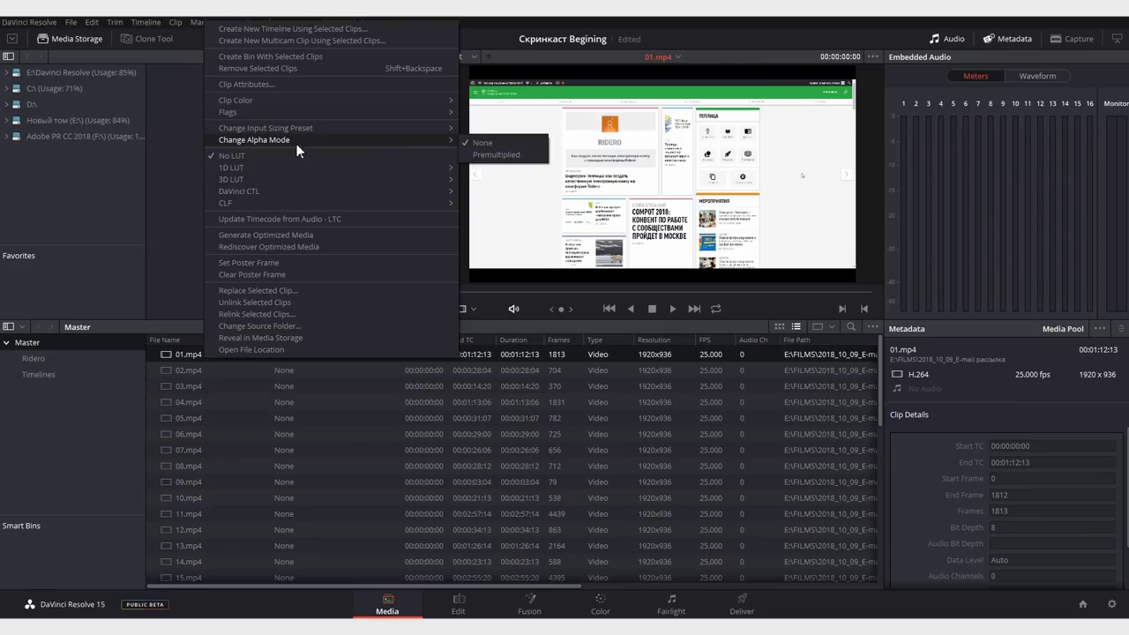
pyautogui.click(484, 157)
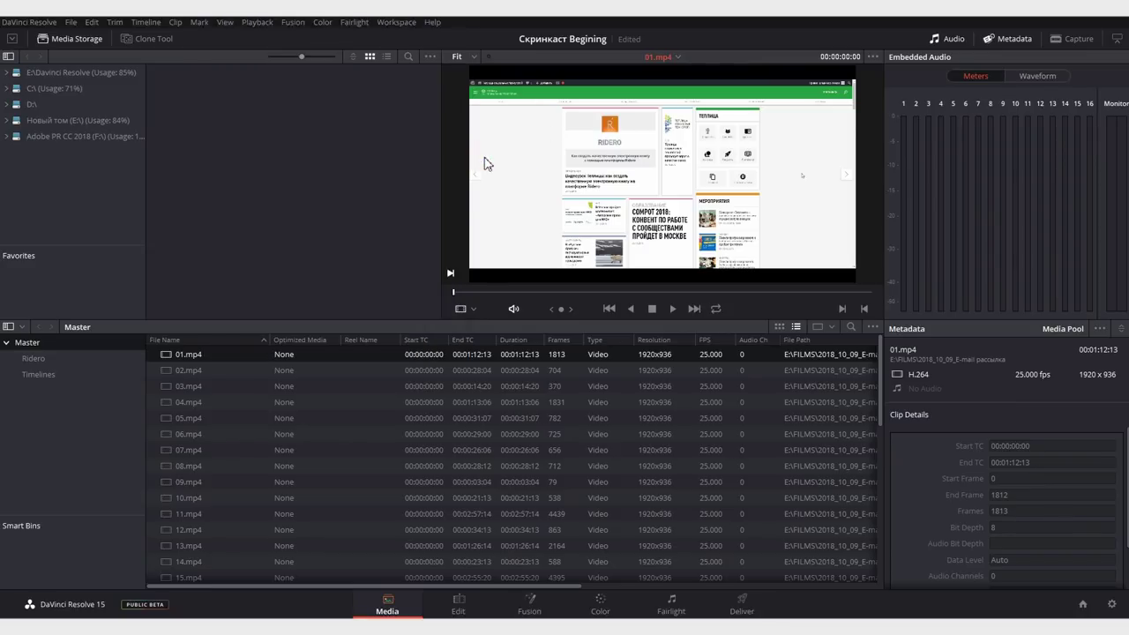
pyautogui.click(456, 603)
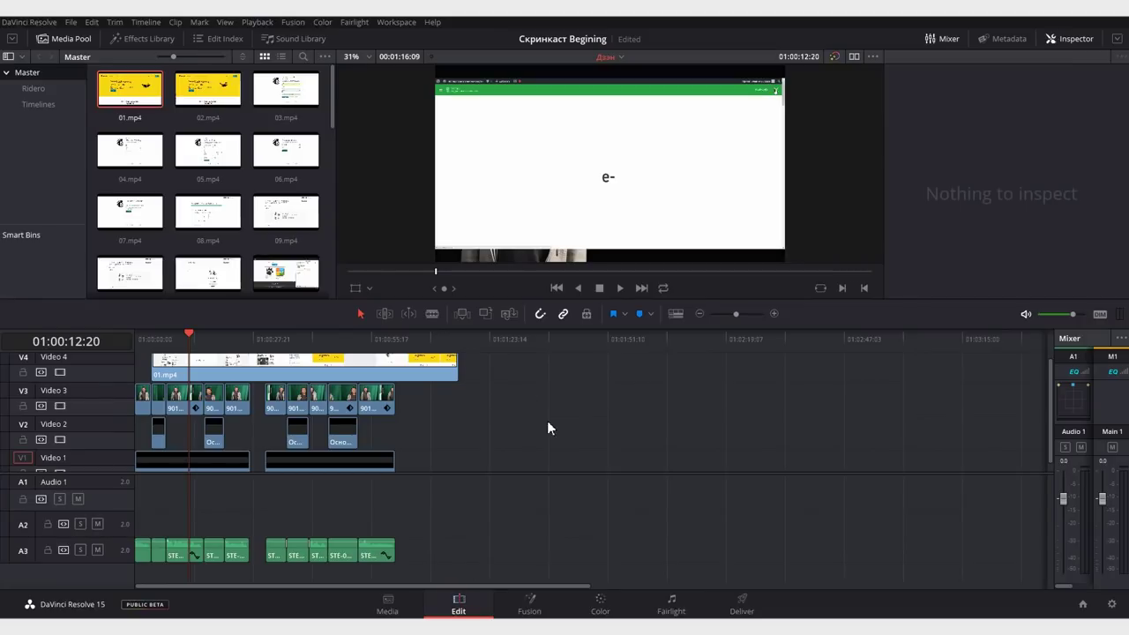